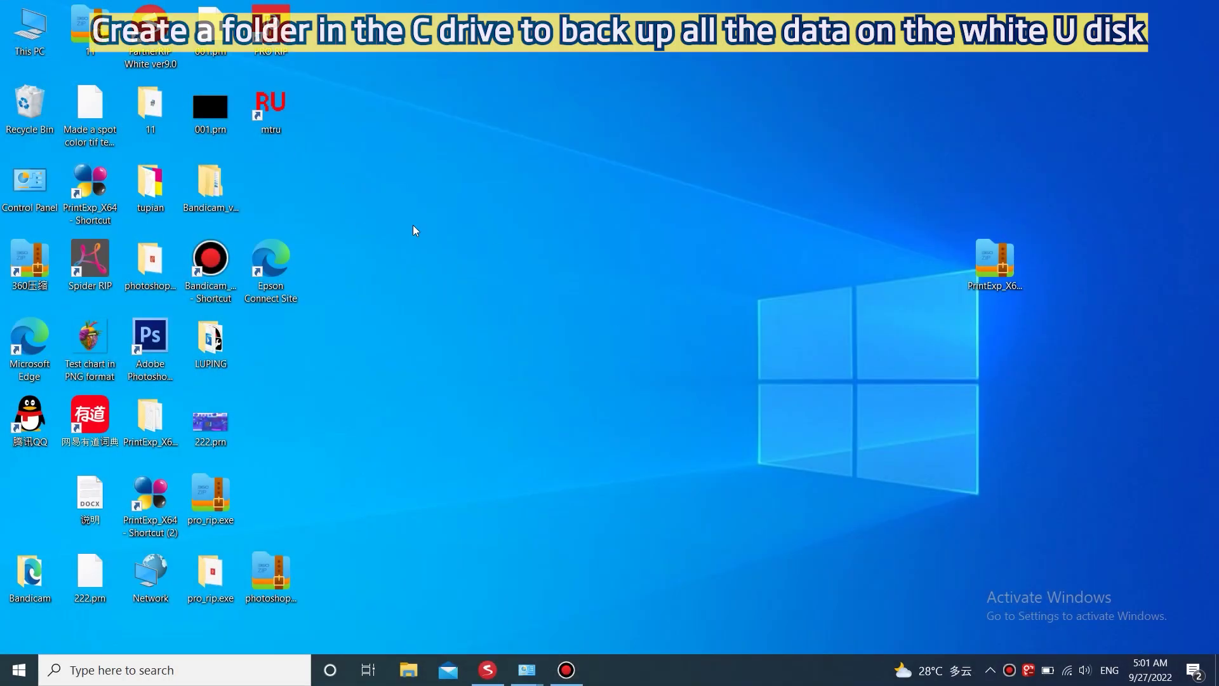
Step: Create a new folder named DTF on the C drive
{"action": "key", "text": "super+e"}
{"action": "double_click", "coordinate": [543, 394]}
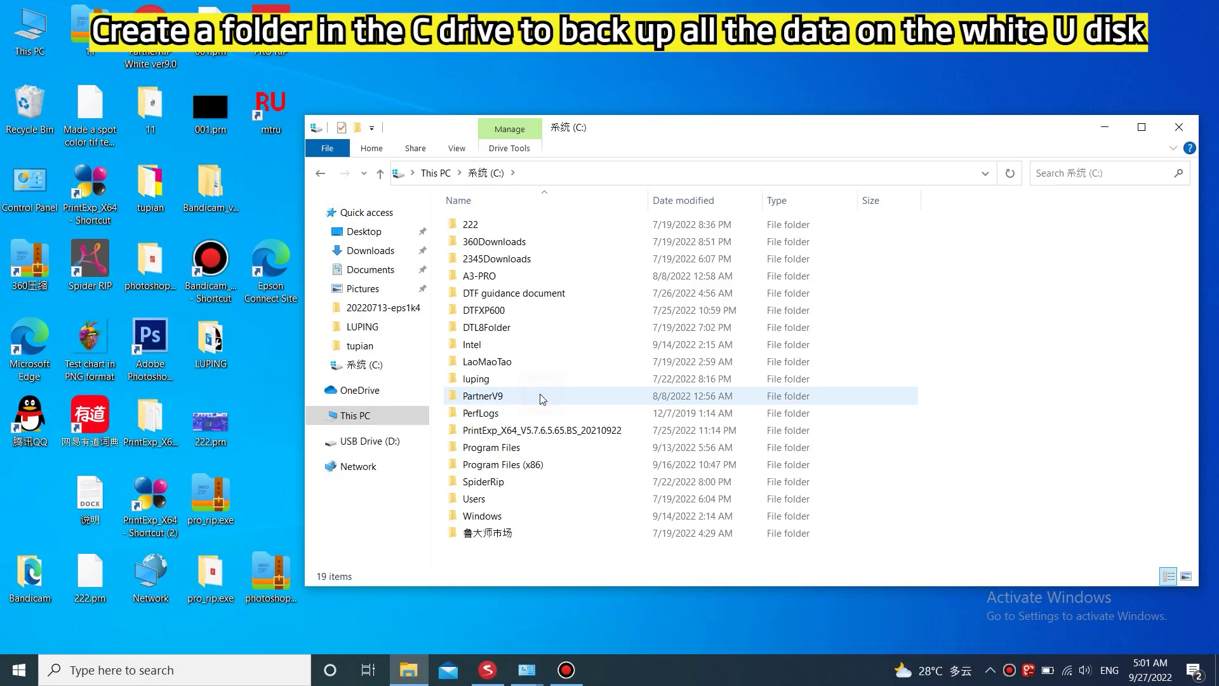
{"action": "right_click", "coordinate": [889, 344]}
{"action": "mouse_move", "coordinate": [956, 517]}
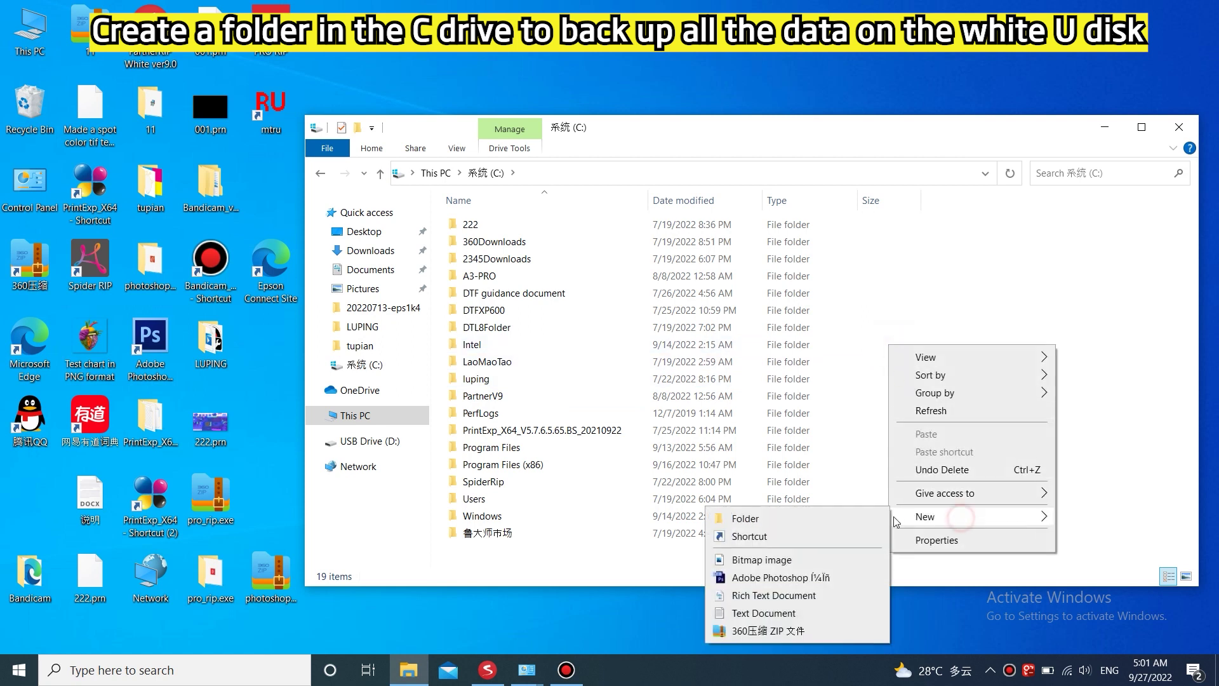
{"action": "left_click", "coordinate": [829, 520]}
{"action": "type", "text": "DTF"}
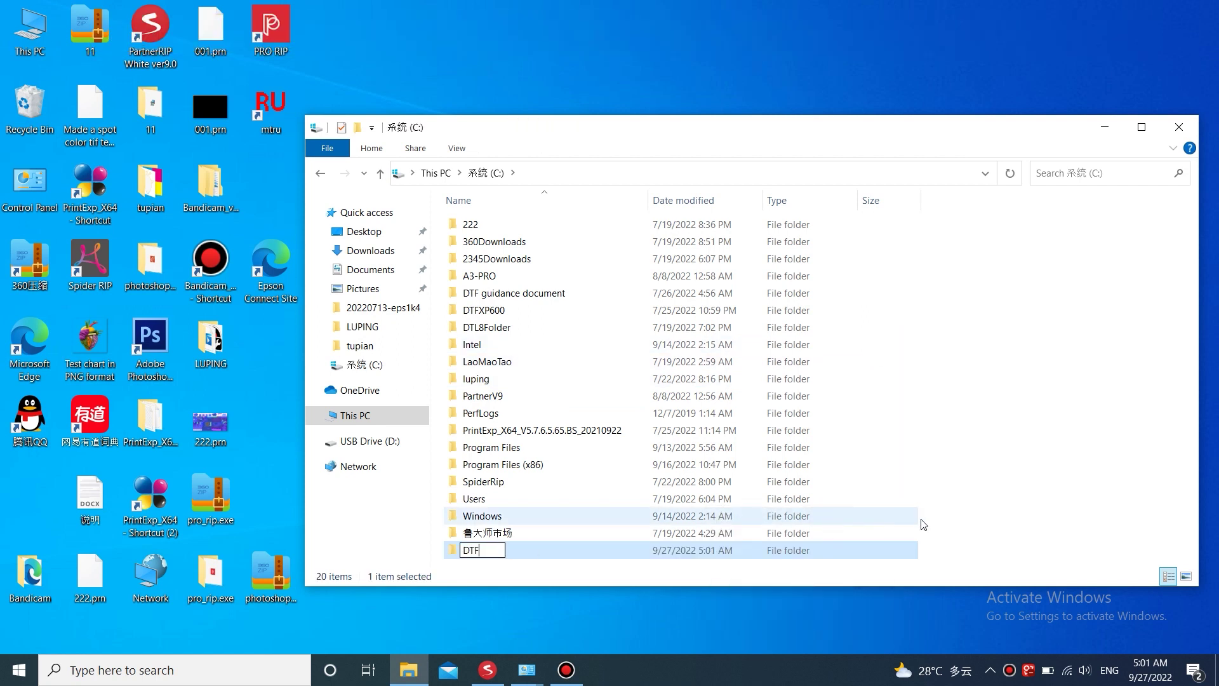
{"action": "left_click", "coordinate": [990, 504]}
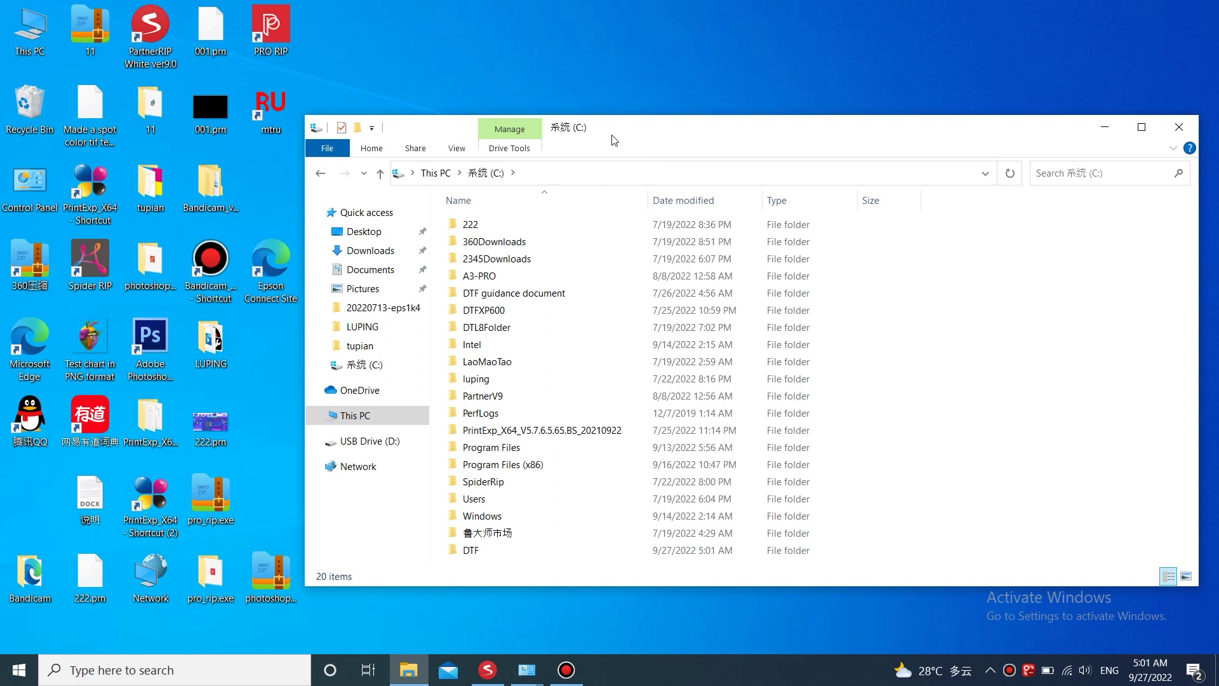
Step: Copy the DTF-330 tutorial video folder from USB Drive (D:) into C:\DTF
{"action": "double_click", "coordinate": [30, 29]}
{"action": "left_click", "coordinate": [430, 286]}
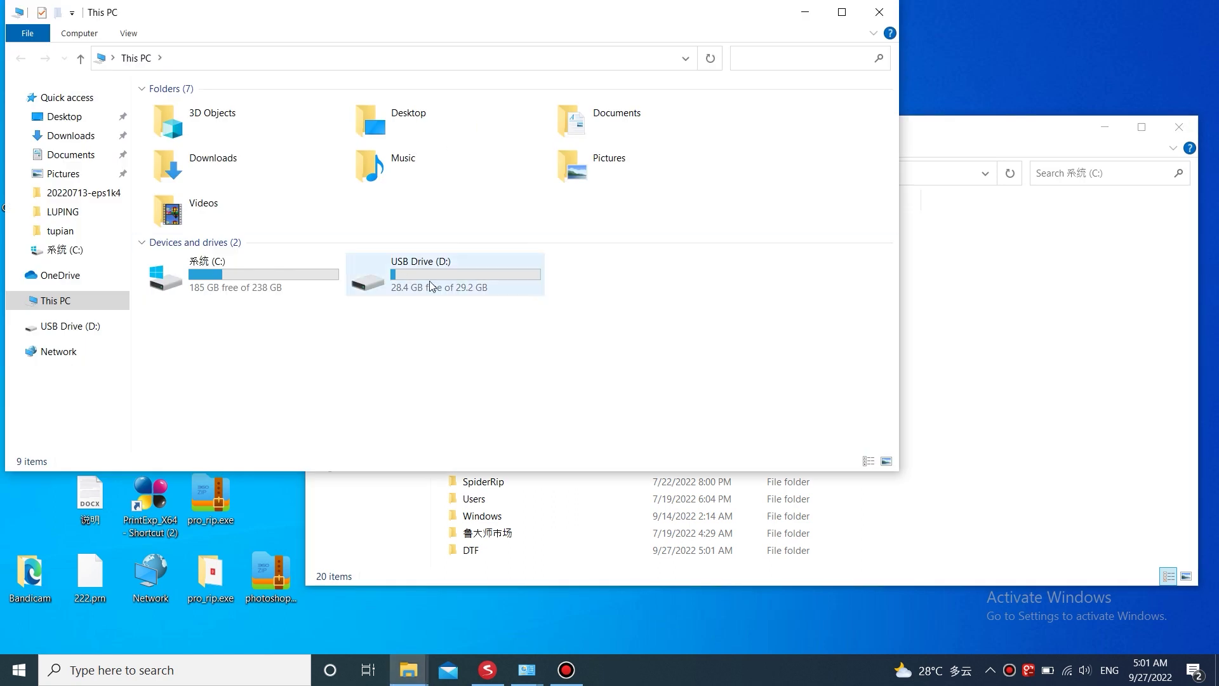
{"action": "double_click", "coordinate": [431, 286]}
{"action": "right_click", "coordinate": [217, 109]}
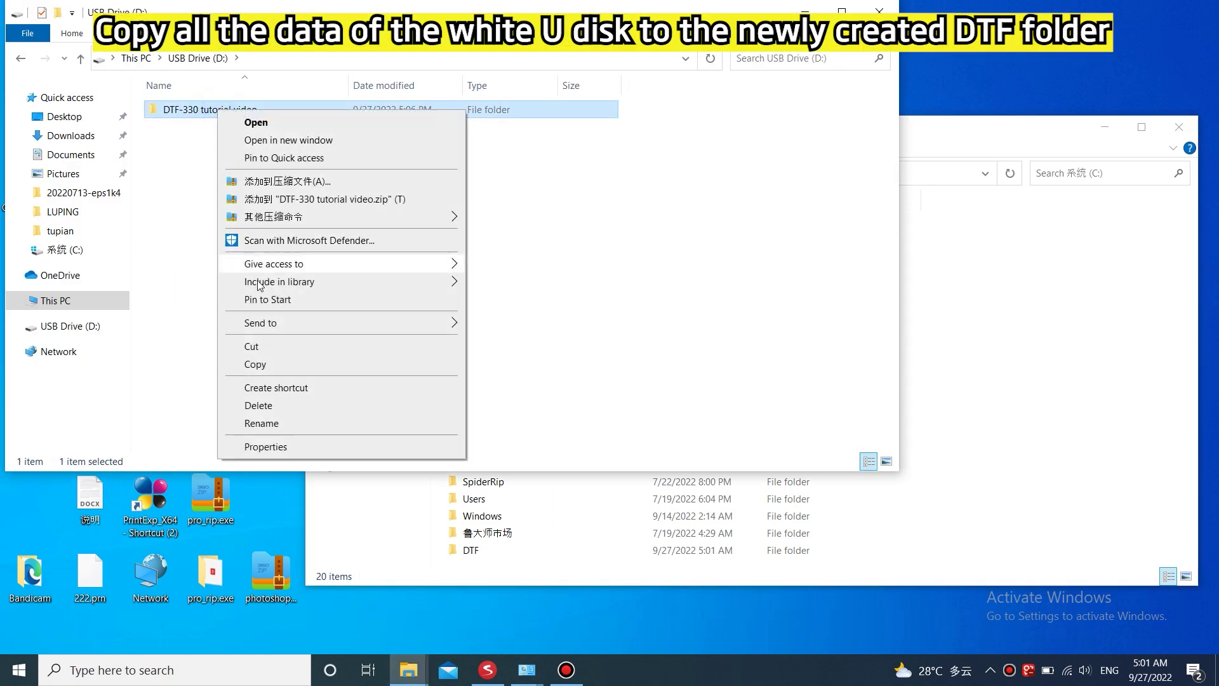
{"action": "left_click", "coordinate": [259, 365]}
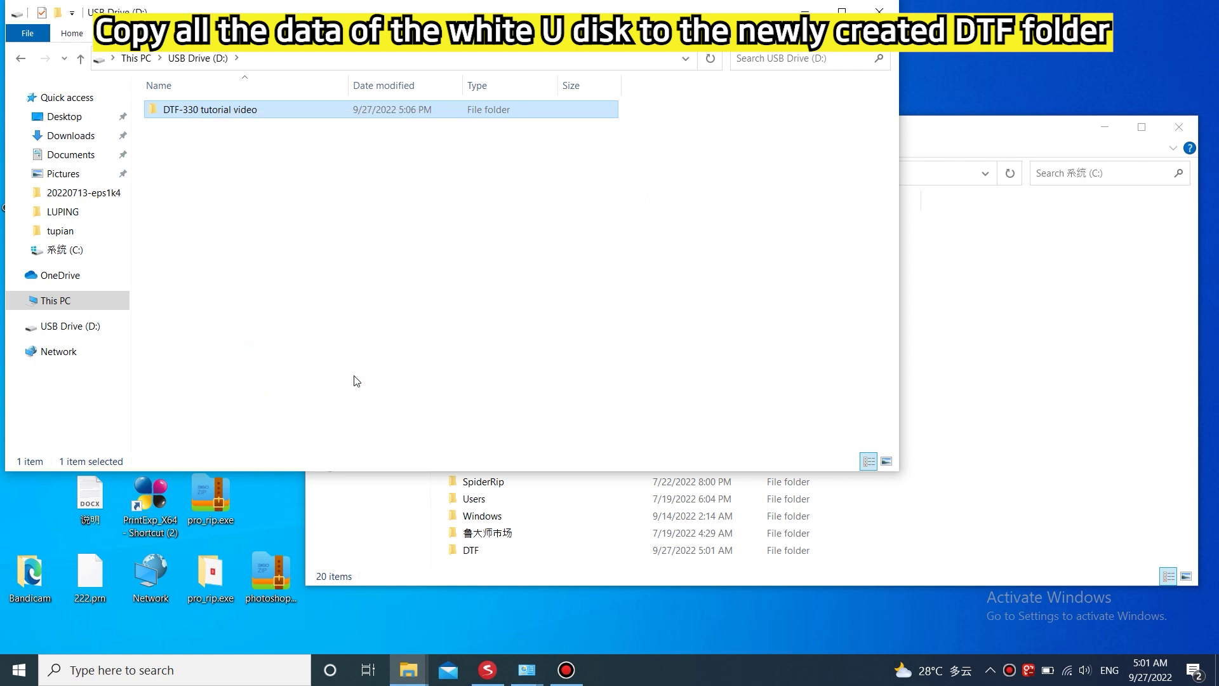
{"action": "double_click", "coordinate": [481, 551]}
{"action": "right_click", "coordinate": [583, 278]}
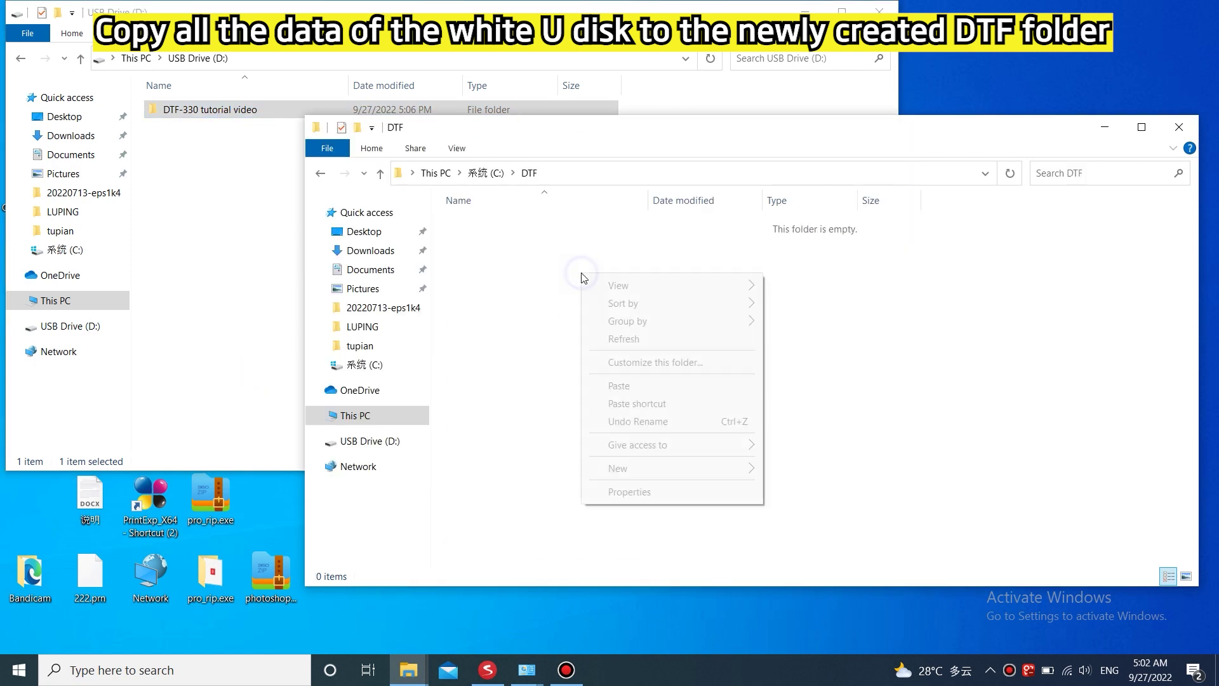
{"action": "left_click", "coordinate": [608, 390]}
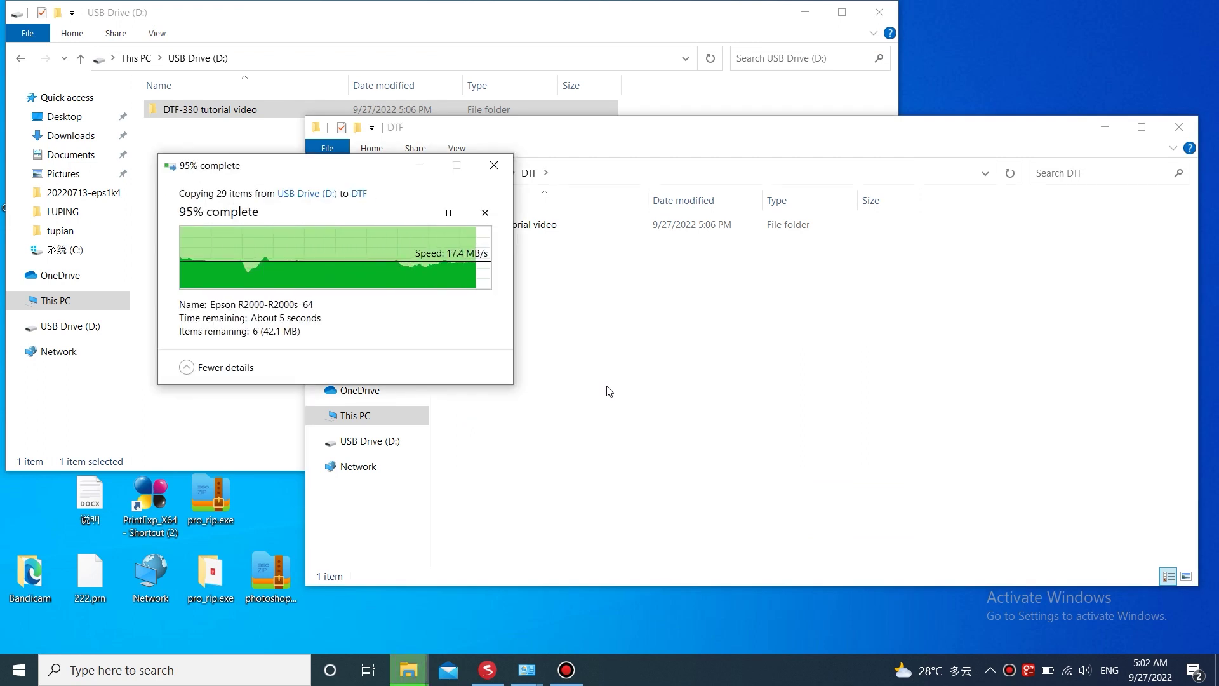
Step: Navigate into DTF-330 tutorial video > 2.software driver > A3 drive > A3 driver 64 bit
{"action": "left_click", "coordinate": [564, 233]}
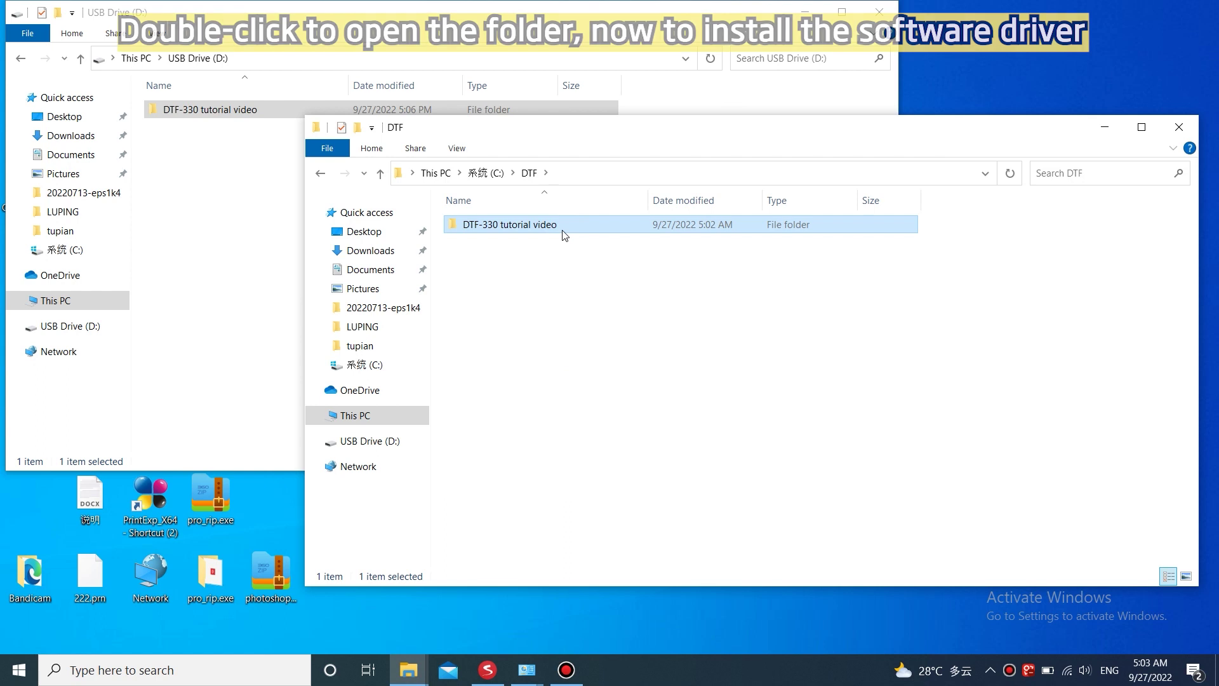
{"action": "left_click", "coordinate": [612, 235]}
{"action": "double_click", "coordinate": [609, 234]}
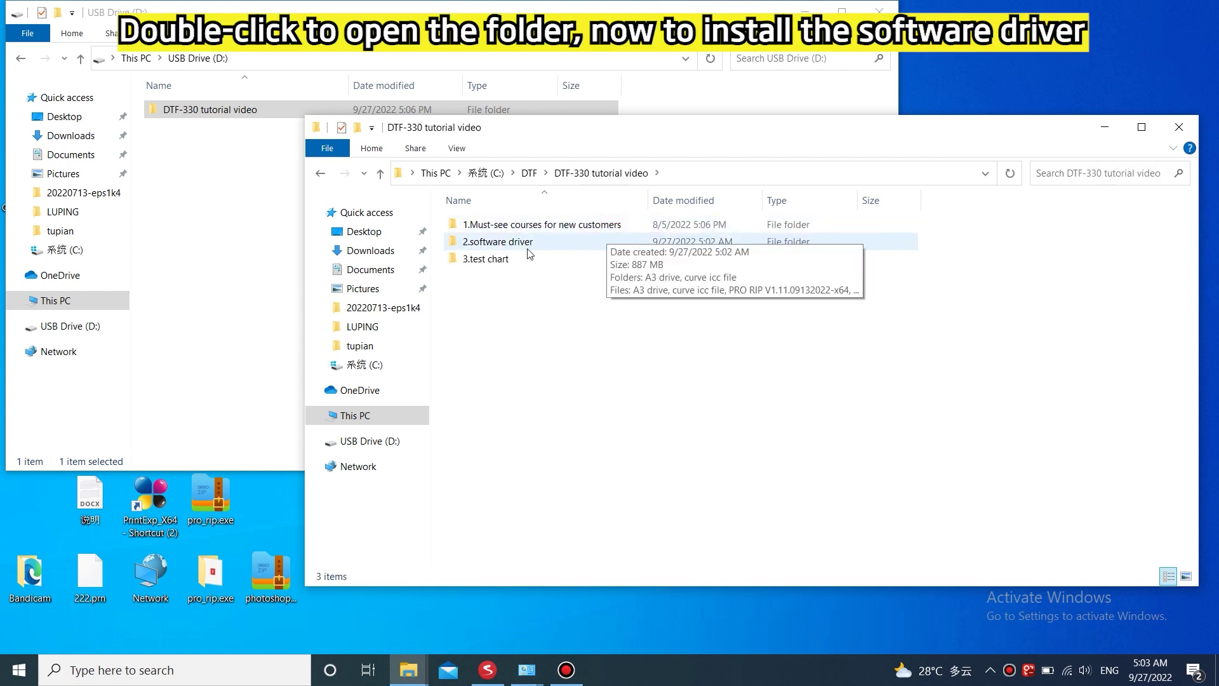
{"action": "double_click", "coordinate": [498, 241]}
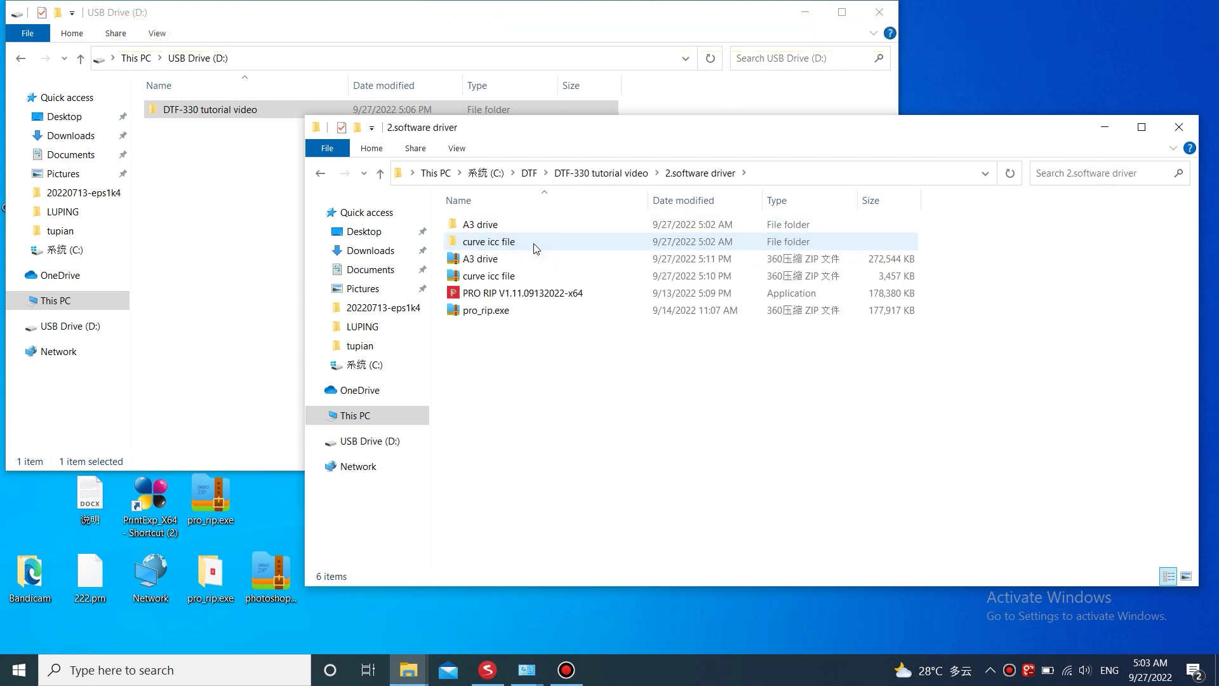
{"action": "left_click", "coordinate": [804, 12]}
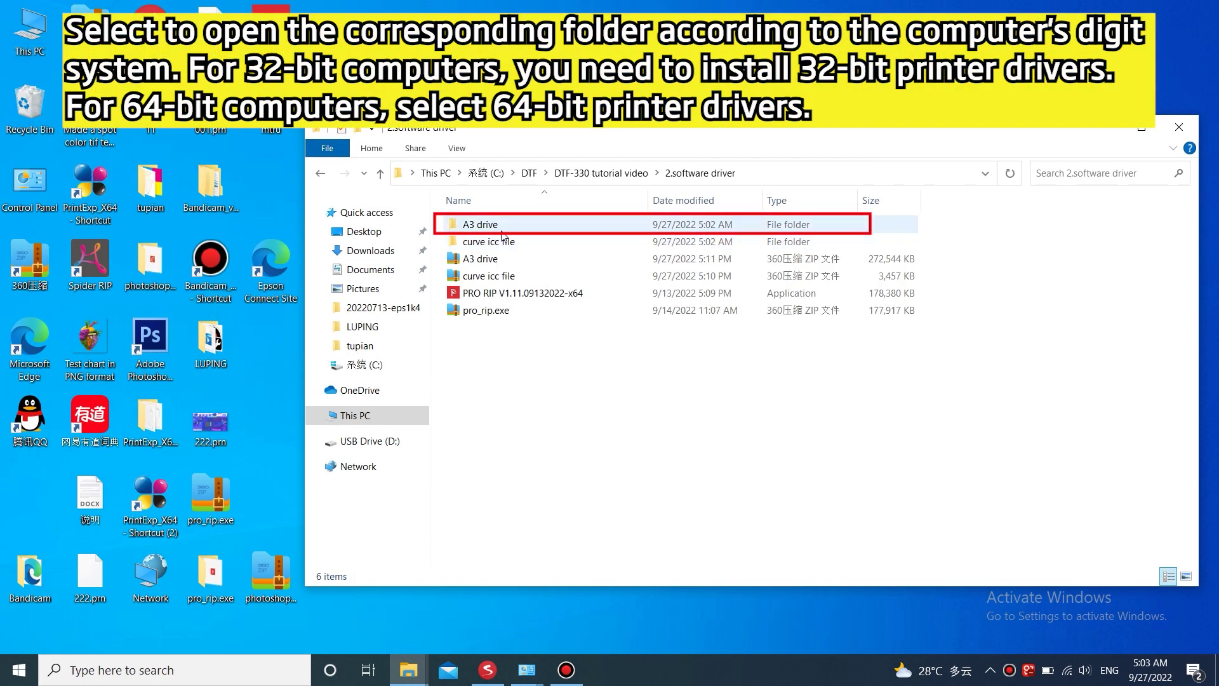
{"action": "double_click", "coordinate": [478, 227]}
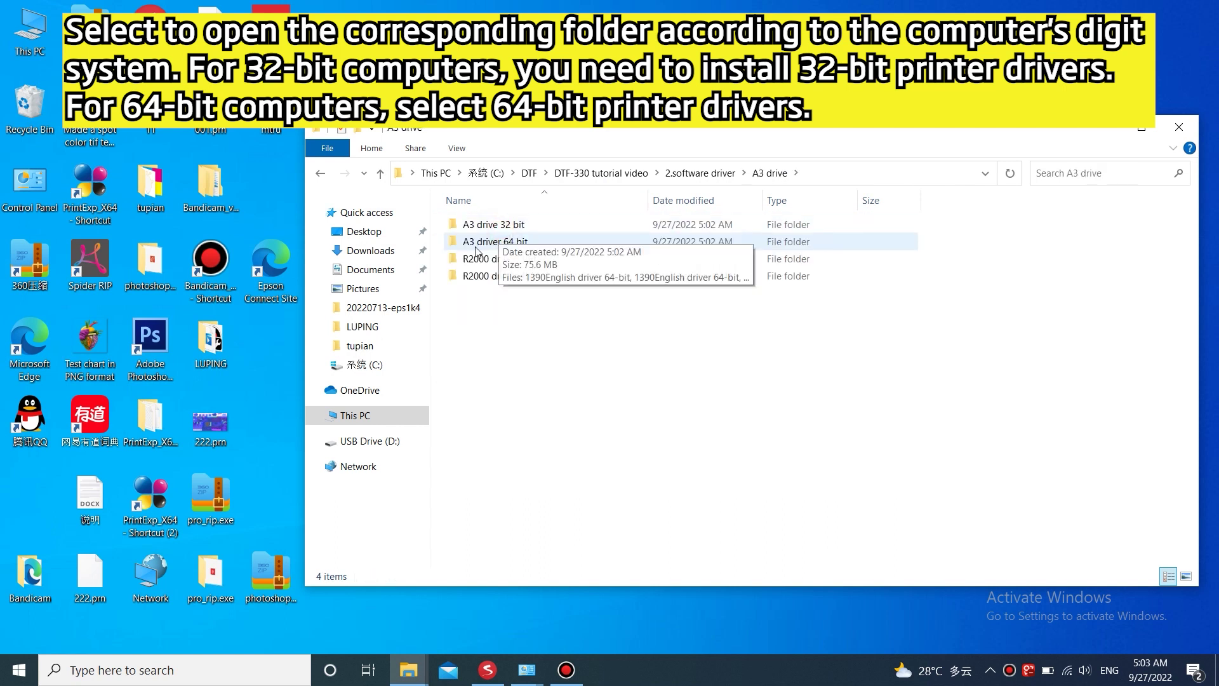
{"action": "double_click", "coordinate": [478, 247]}
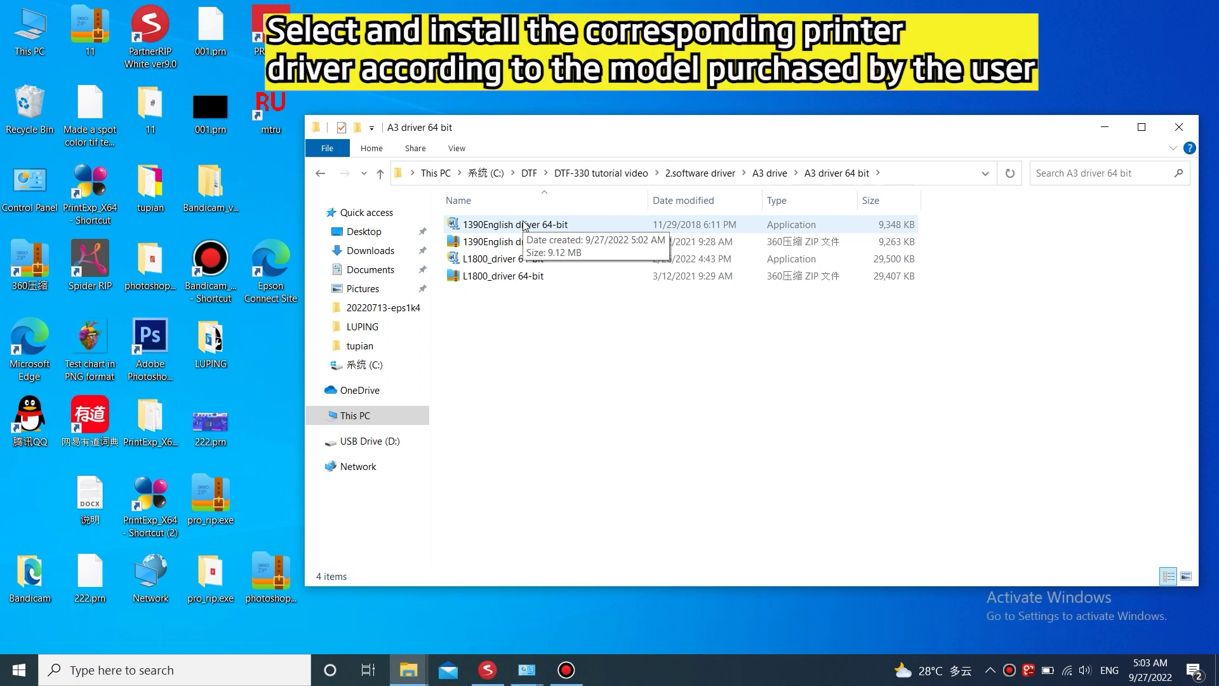
Step: Install the 1390English 64-bit driver, accepting the license and choosing Others as the area
{"action": "double_click", "coordinate": [522, 224]}
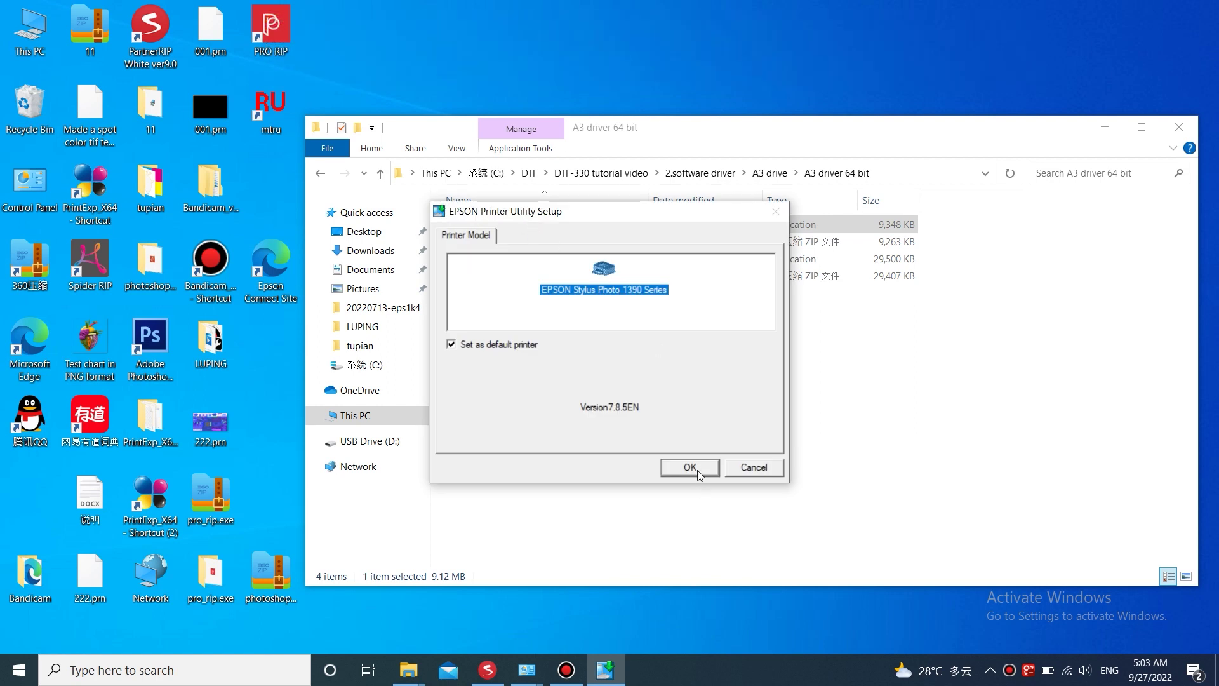
{"action": "left_click", "coordinate": [694, 470]}
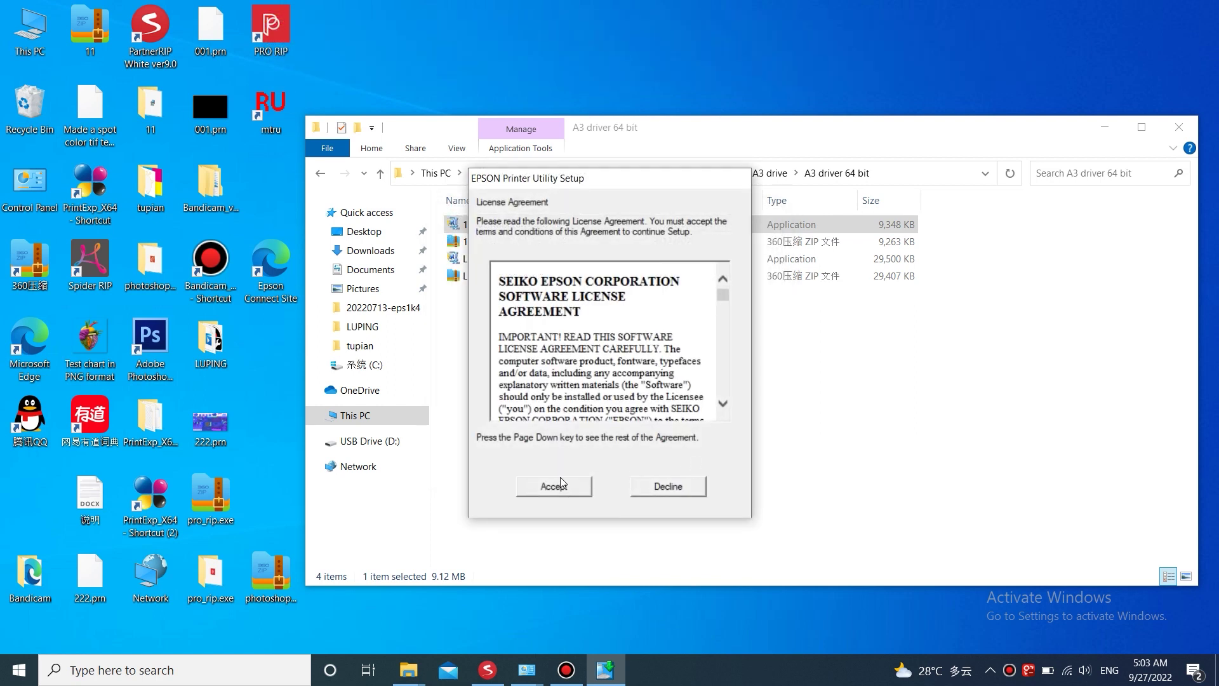
{"action": "left_click", "coordinate": [555, 487]}
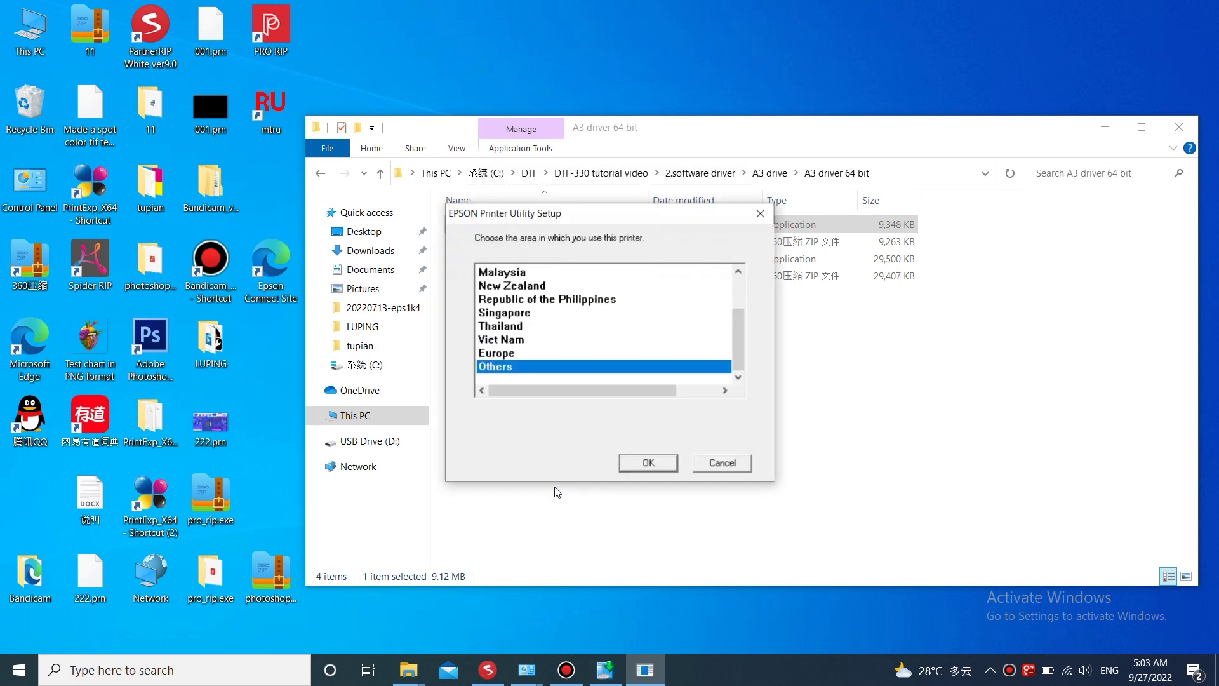
{"action": "left_click", "coordinate": [648, 464]}
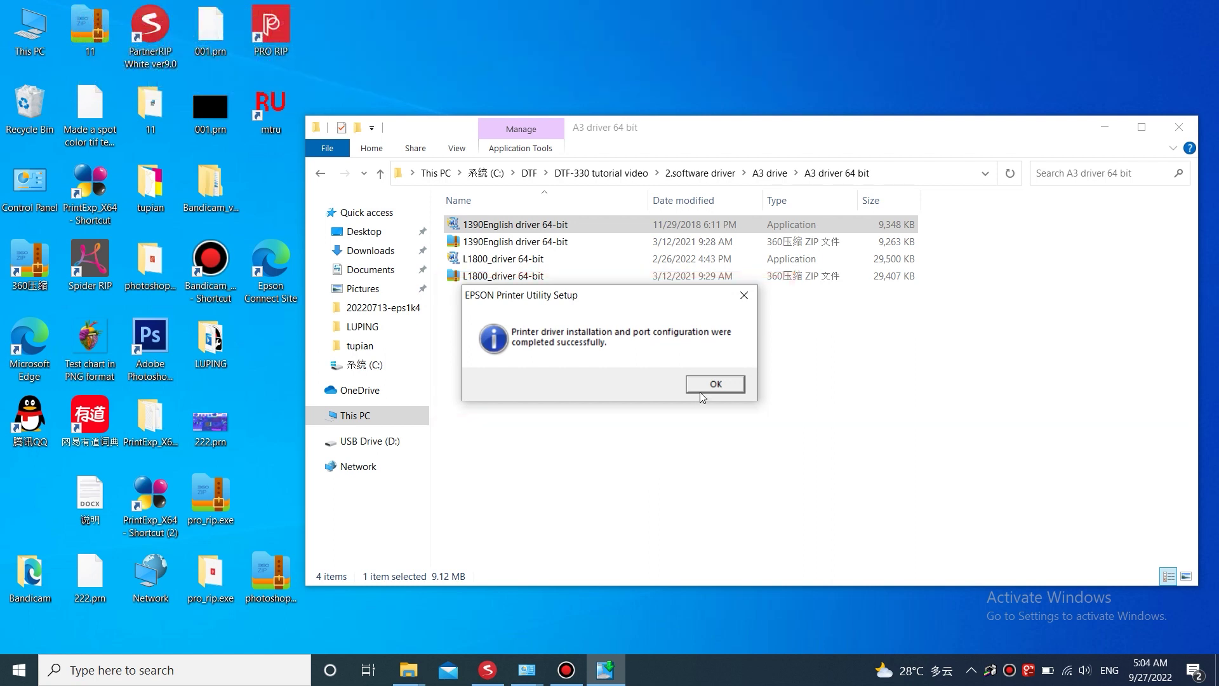
{"action": "left_click", "coordinate": [710, 385]}
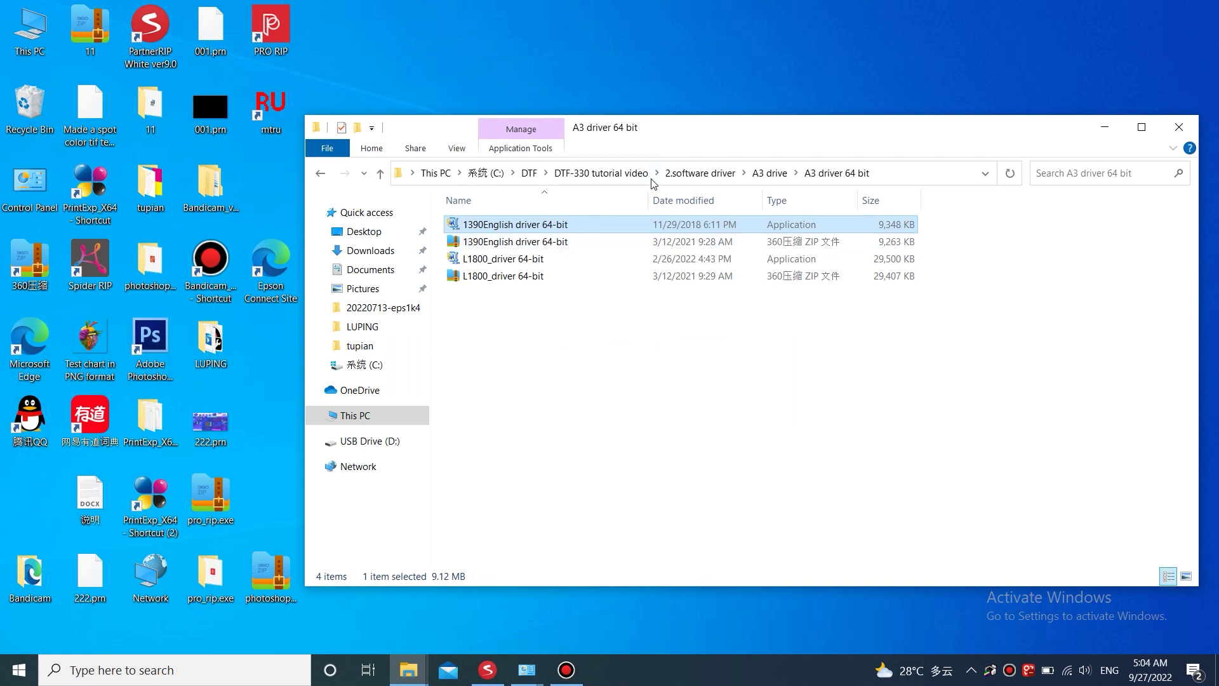
Step: Install PRO RIP V1.11 at the default location, repairing the Visual C++ 2013 and 2015-2022 runtimes
{"action": "left_click", "coordinate": [682, 174]}
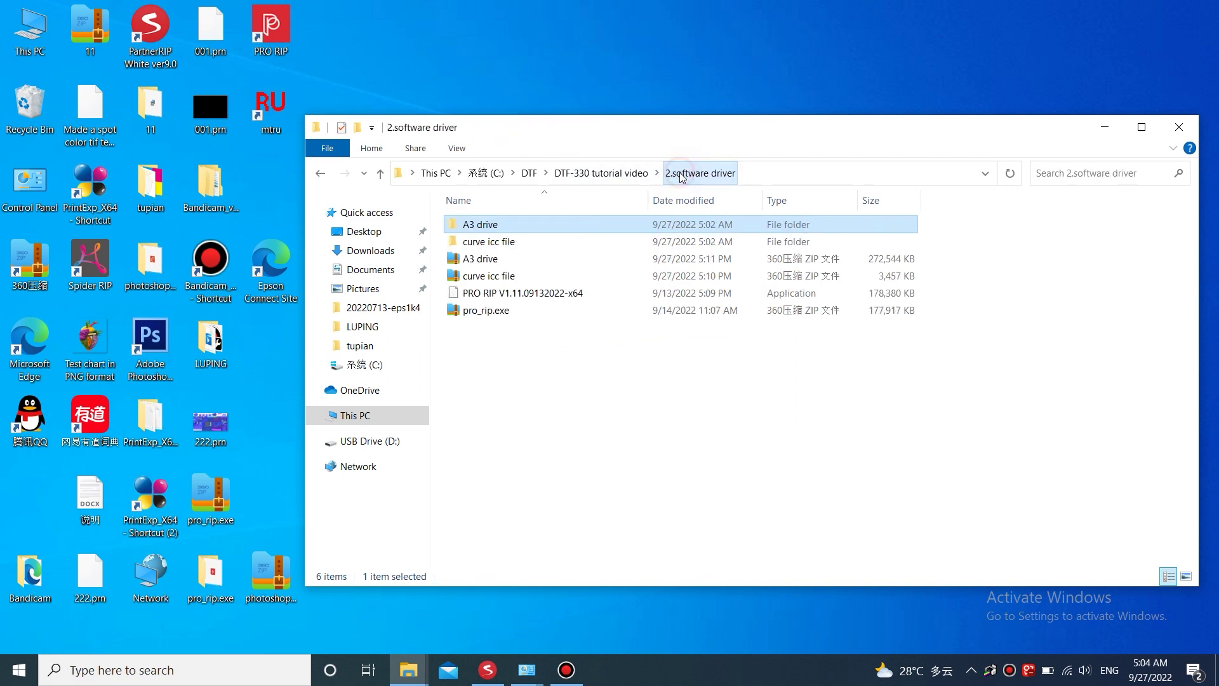
{"action": "double_click", "coordinate": [486, 294]}
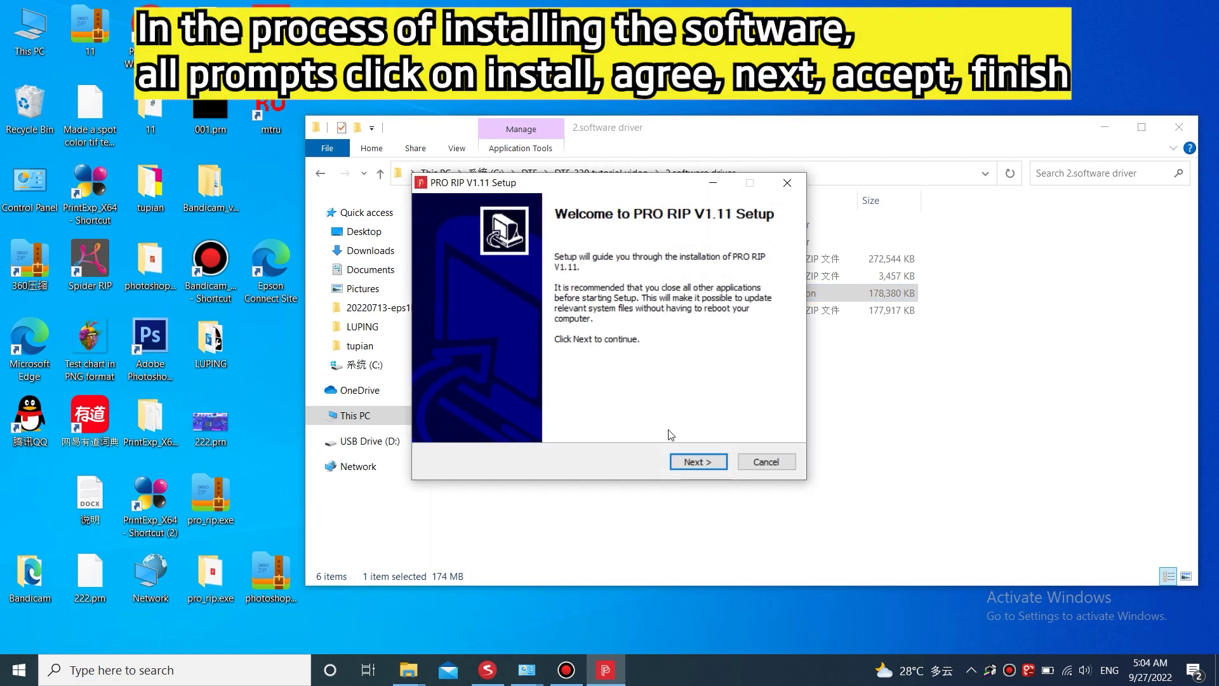
{"action": "left_click", "coordinate": [695, 459]}
{"action": "left_click", "coordinate": [697, 461]}
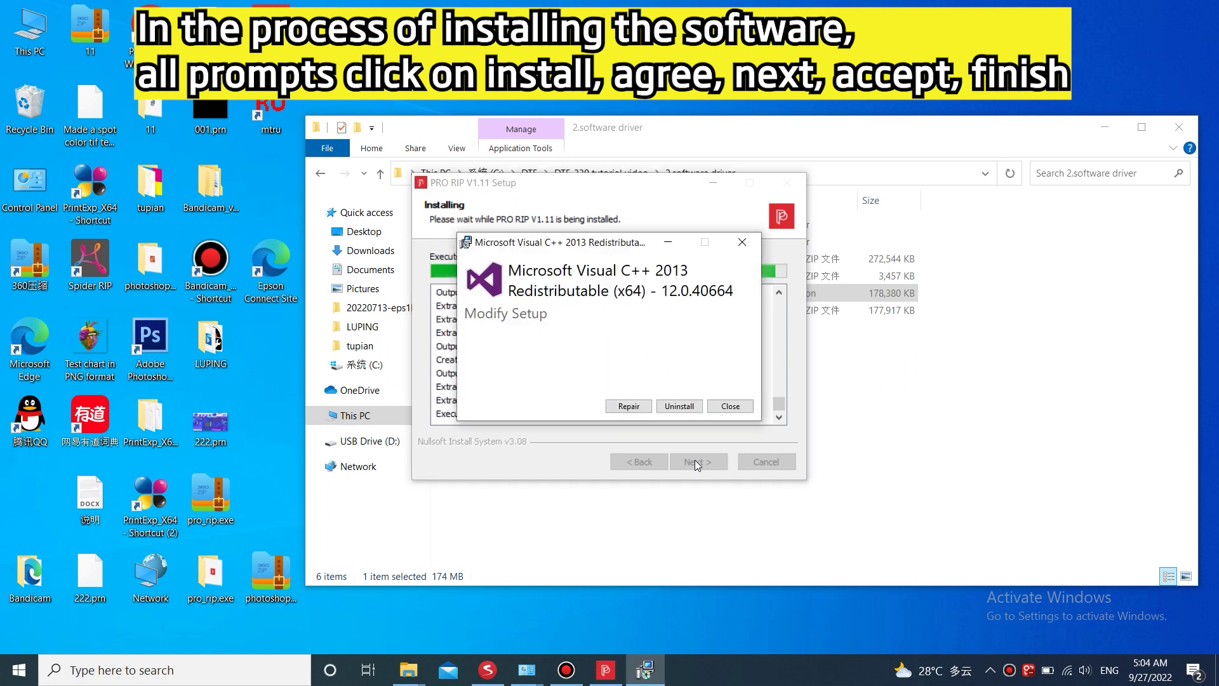
{"action": "left_click", "coordinate": [626, 407]}
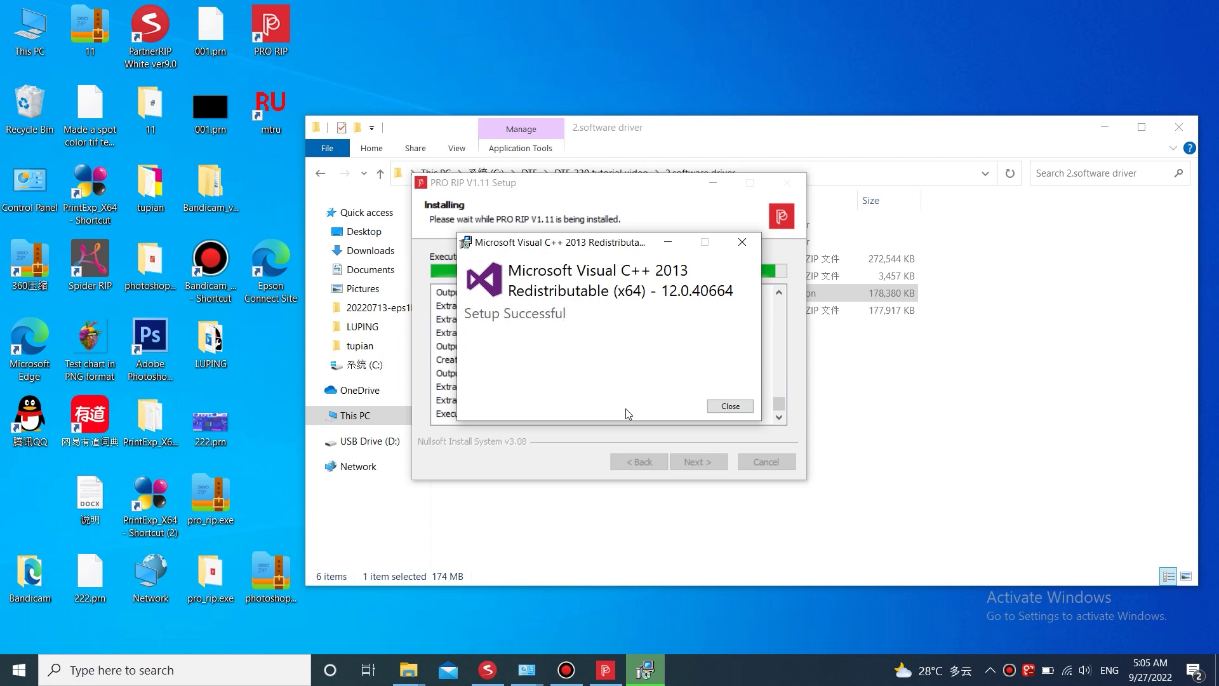
{"action": "left_click", "coordinate": [729, 405]}
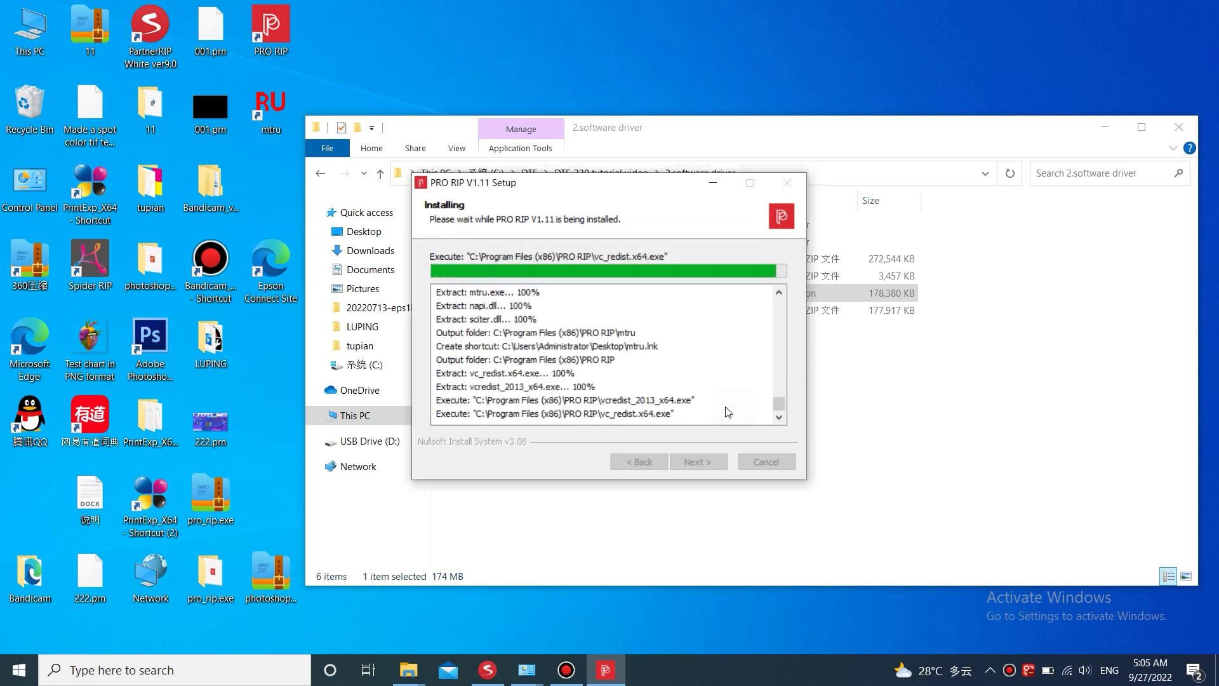
{"action": "left_click", "coordinate": [643, 430]}
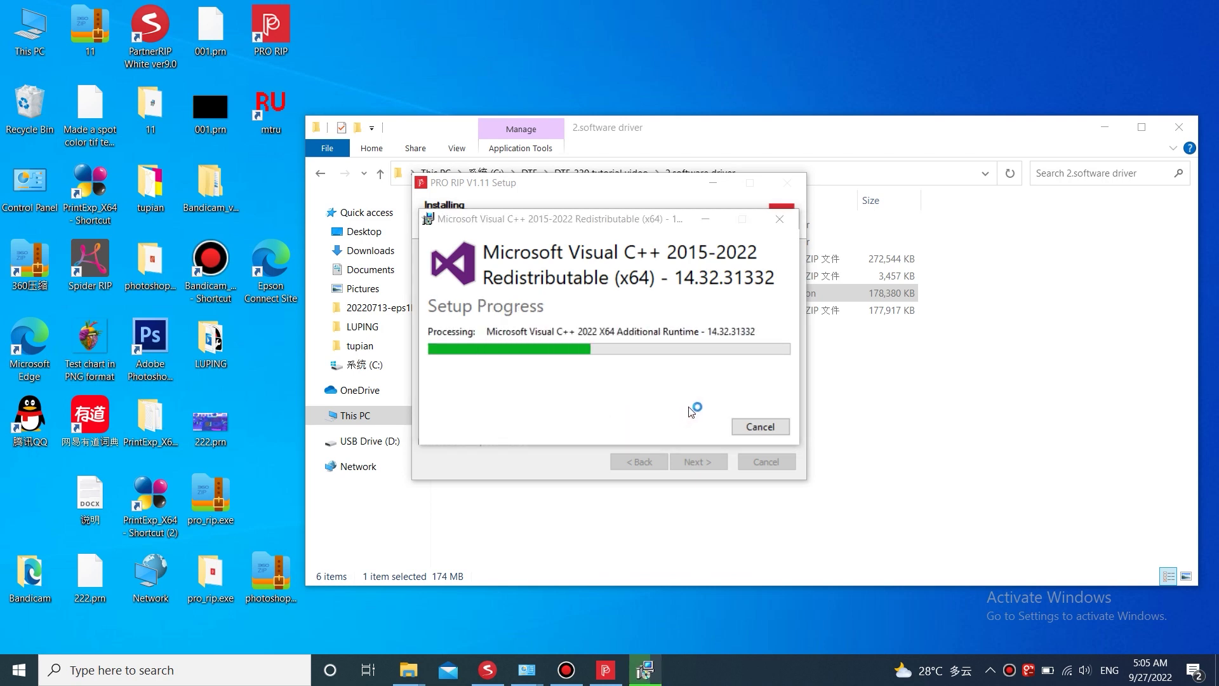
{"action": "left_click", "coordinate": [759, 428]}
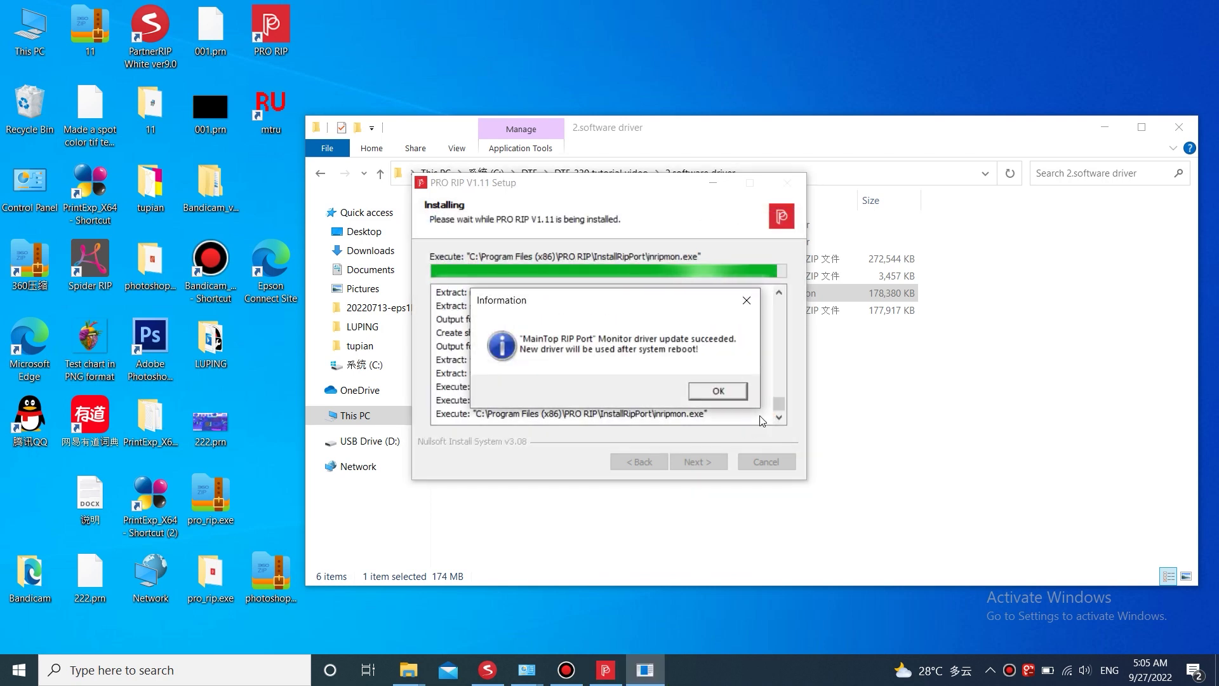
{"action": "left_click", "coordinate": [726, 394]}
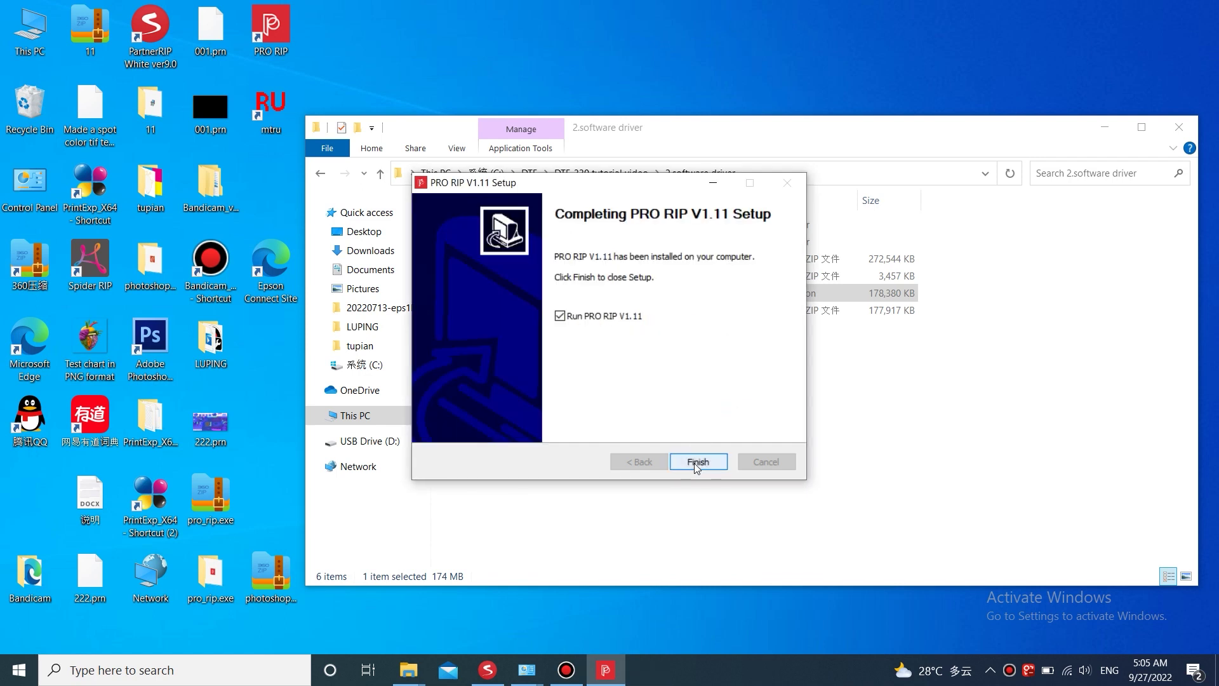
{"action": "left_click", "coordinate": [696, 462]}
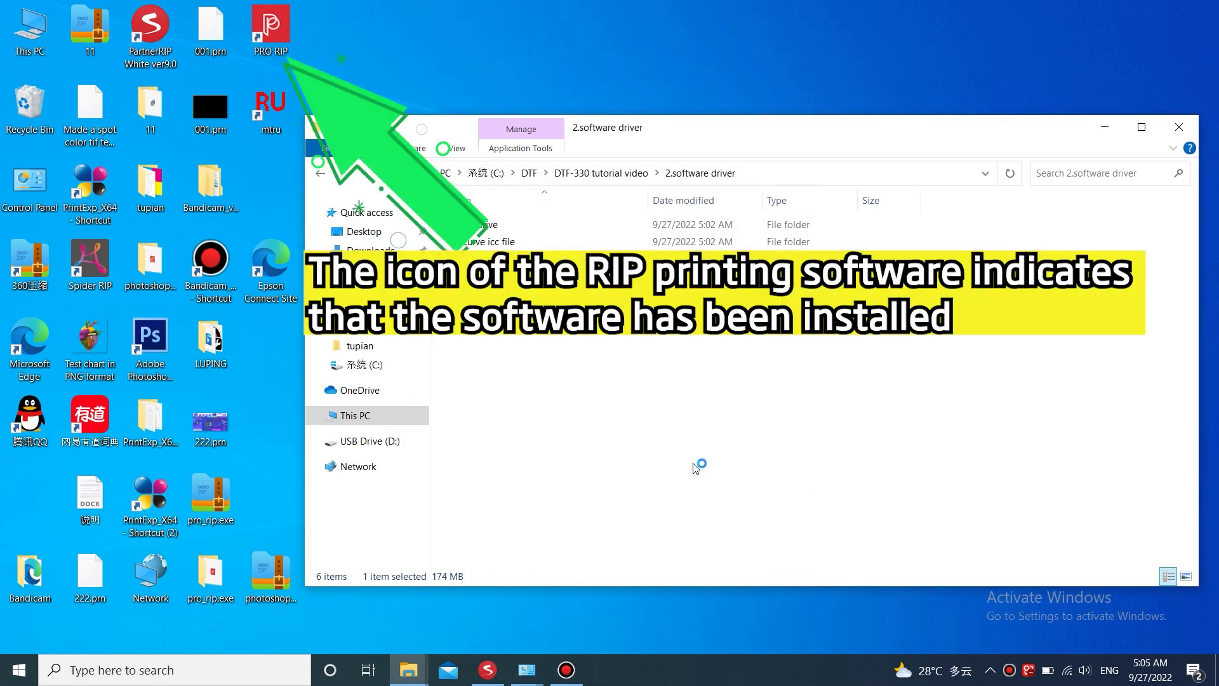
Step: Close the driver folder and launch PRO RIP from its desktop shortcut
{"action": "left_click", "coordinate": [1179, 126]}
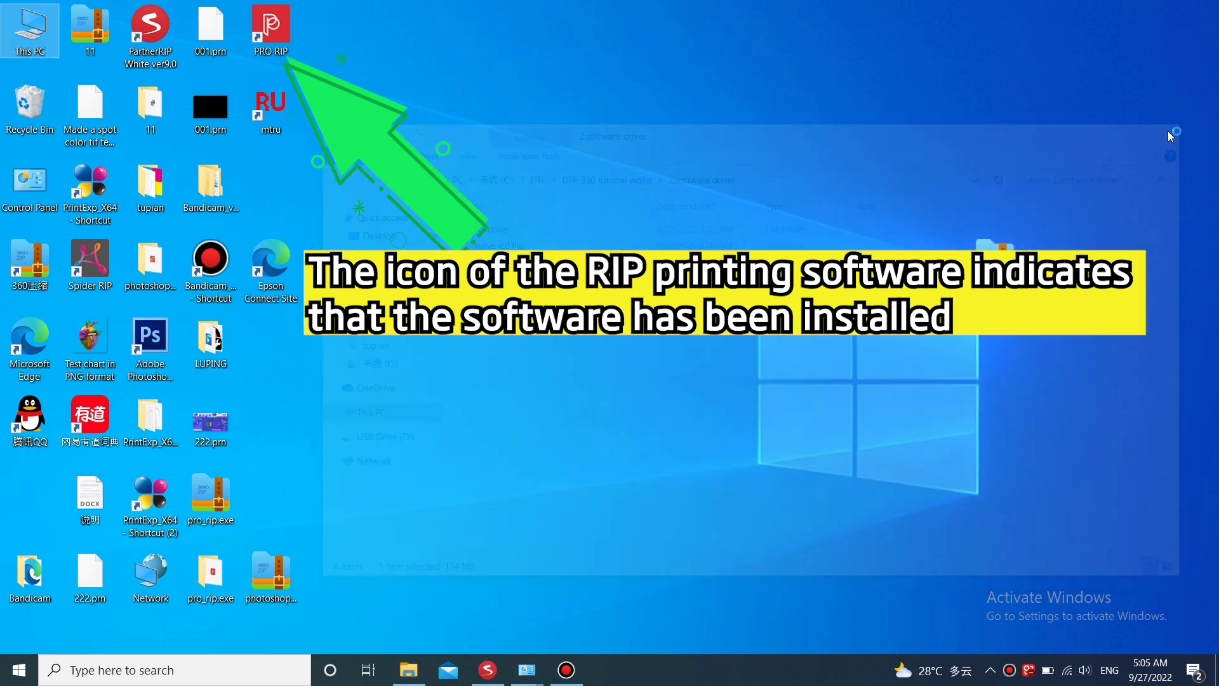
{"action": "right_click", "coordinate": [283, 35]}
{"action": "left_click", "coordinate": [316, 44]}
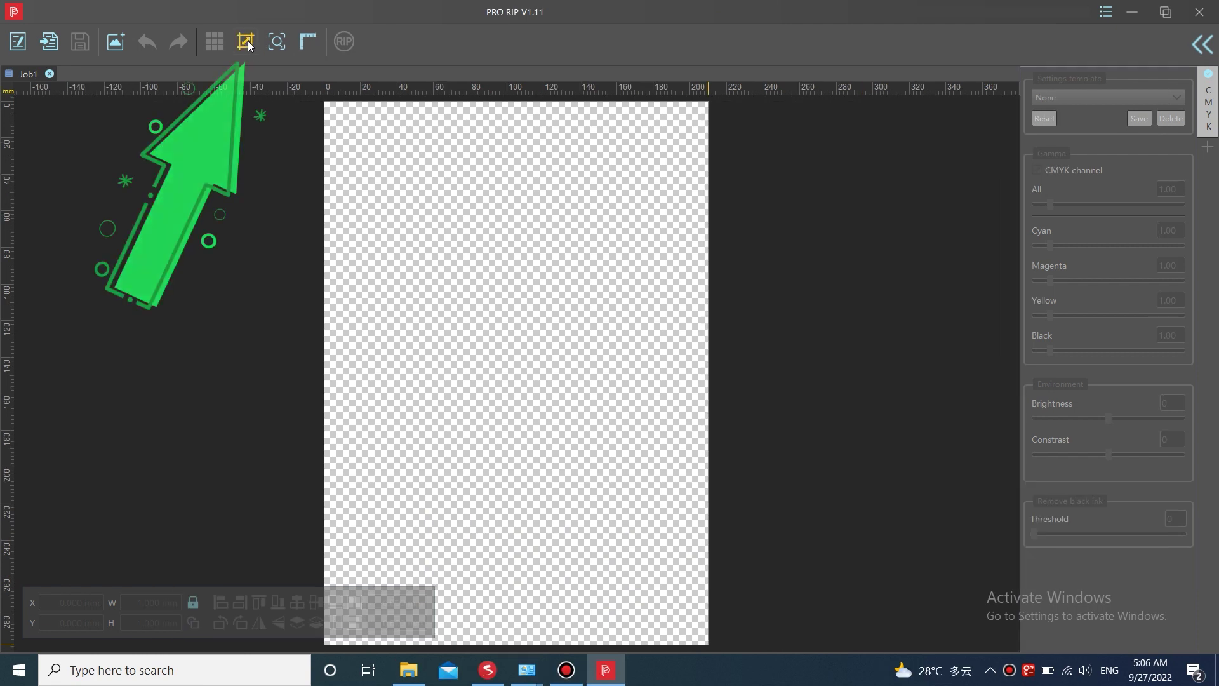
Step: Set the Job1 page to 300 mm wide by 420 mm high and zoom to fit
{"action": "left_click", "coordinate": [245, 41]}
{"action": "double_click", "coordinate": [603, 297]}
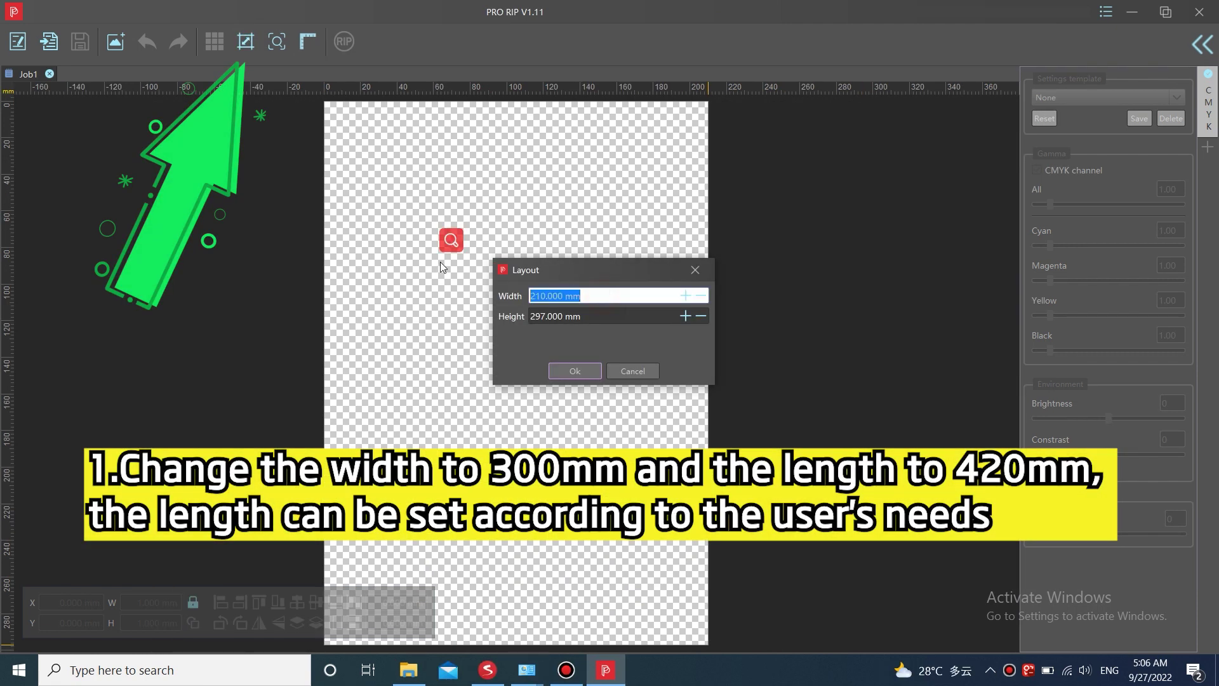
{"action": "type", "text": "300"}
{"action": "double_click", "coordinate": [625, 316]}
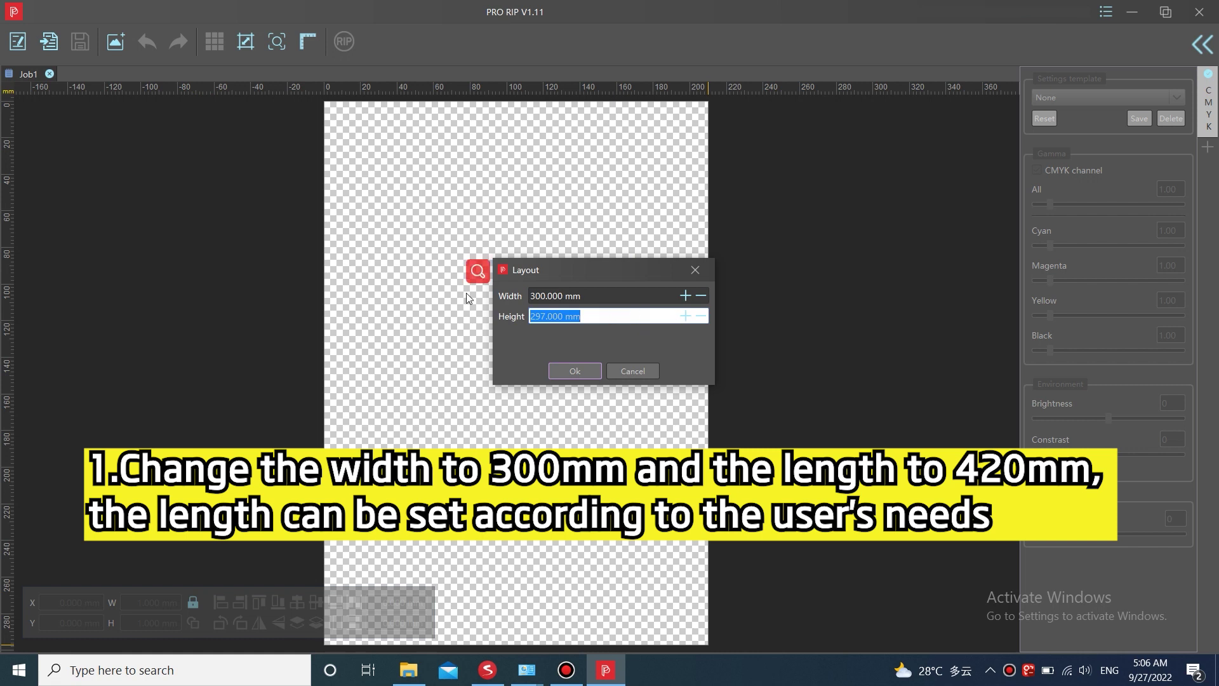
{"action": "type", "text": "420"}
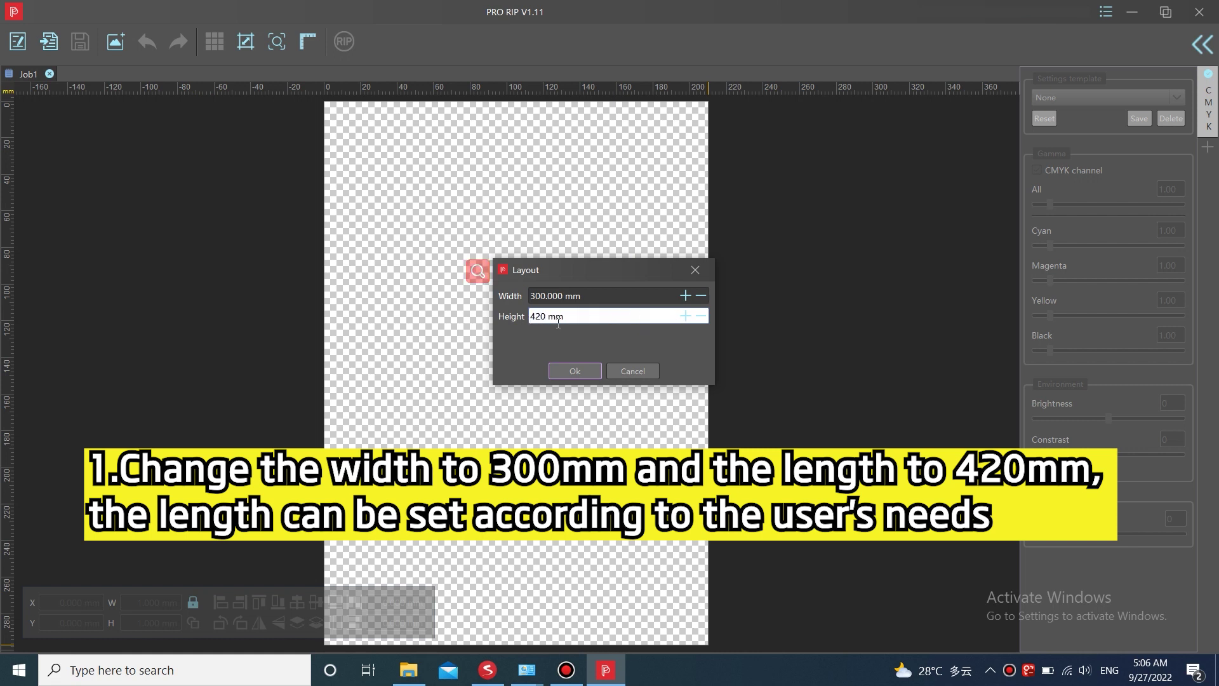
{"action": "left_click", "coordinate": [575, 371]}
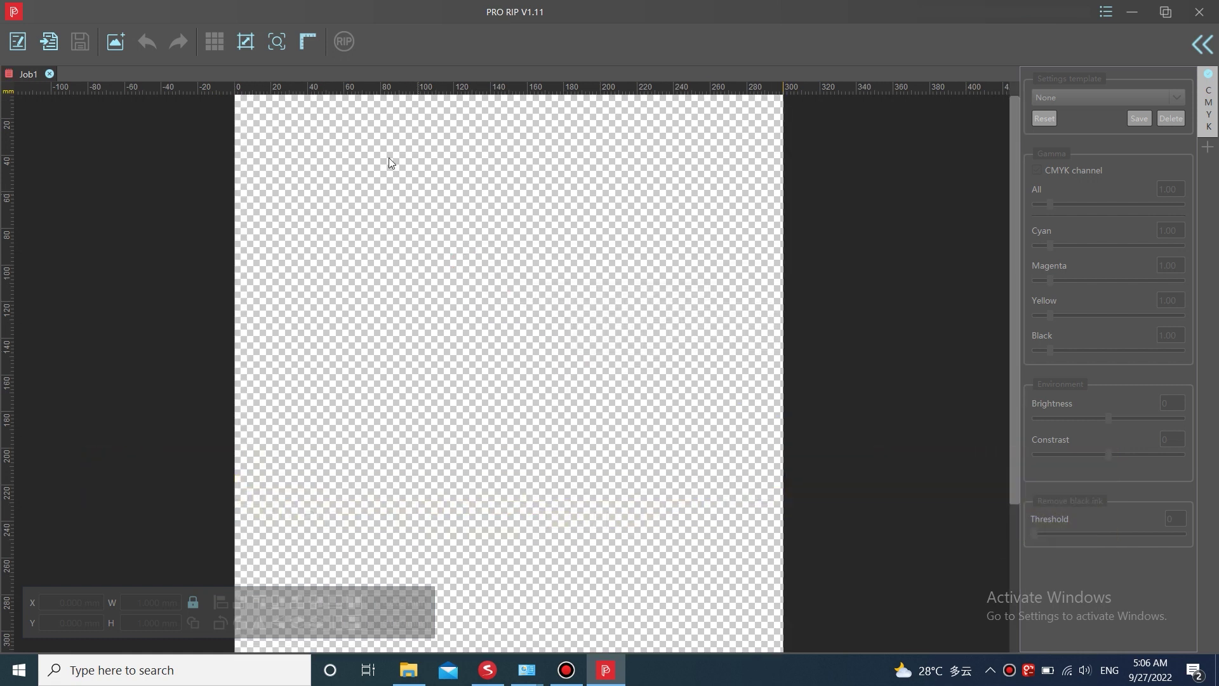
{"action": "left_click", "coordinate": [284, 43]}
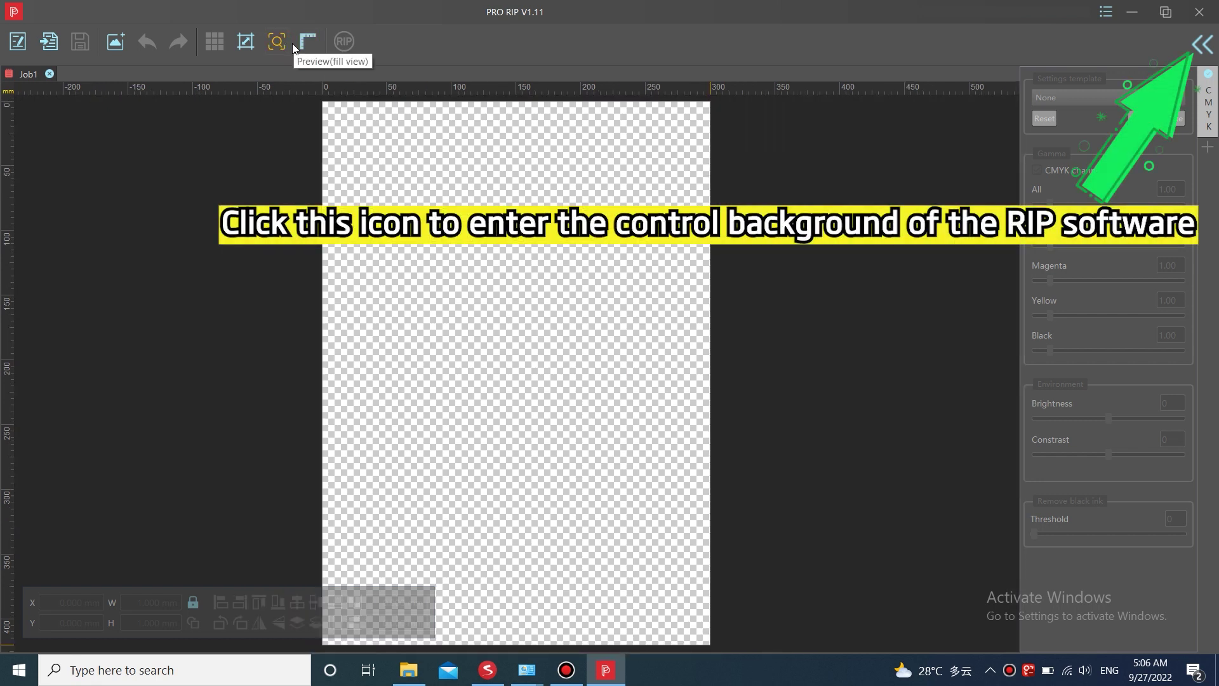
Step: Choose EPSON Stylus Photo 1390 Series [USB001] as the printer in the device endpoint options
{"action": "left_click", "coordinate": [1210, 53]}
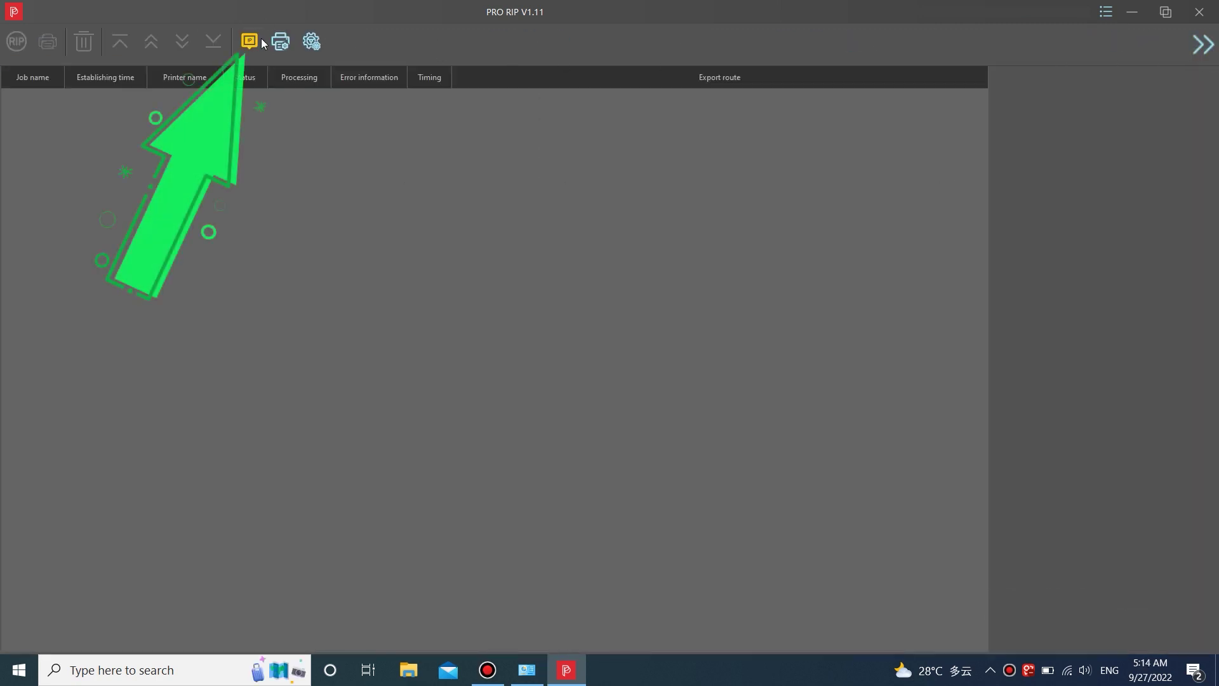
{"action": "left_click", "coordinate": [261, 40]}
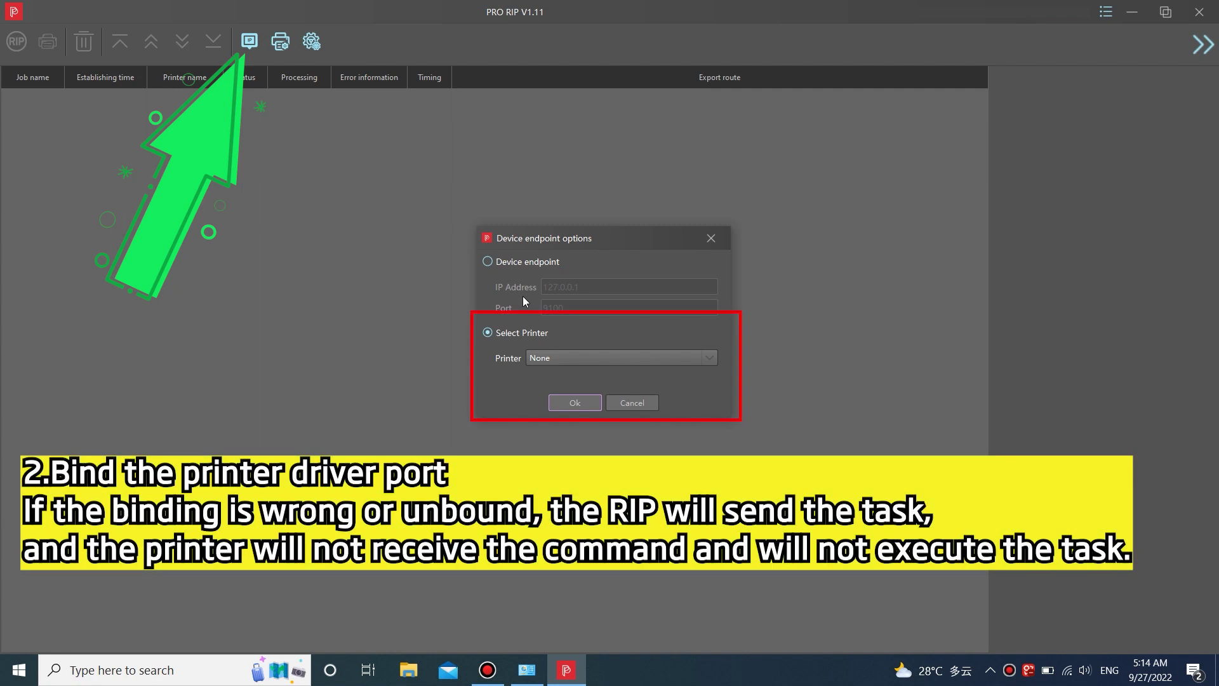
{"action": "left_click", "coordinate": [551, 357]}
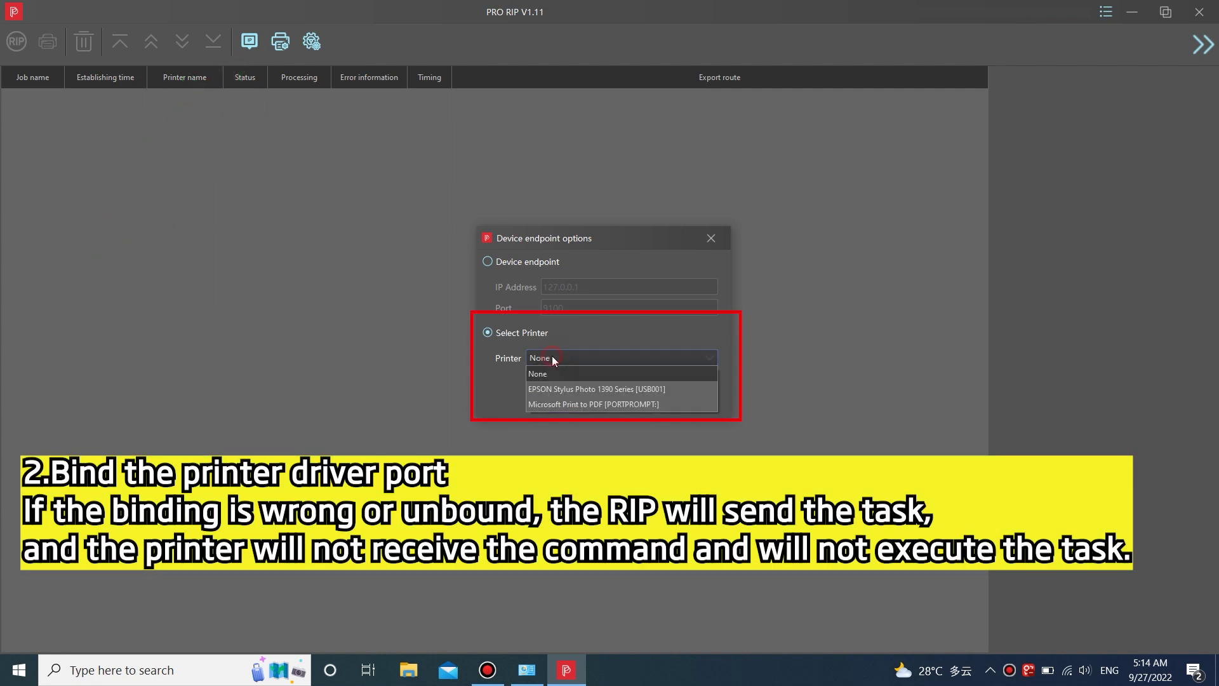
{"action": "left_click", "coordinate": [551, 390]}
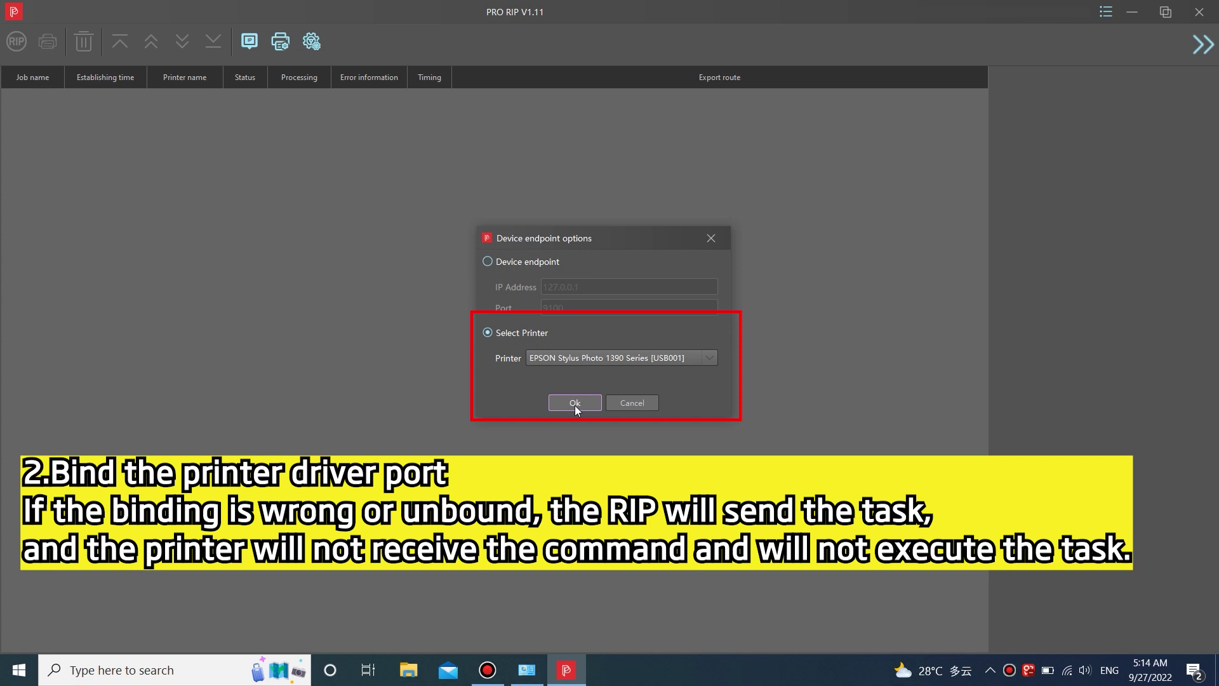
Step: Confirm the port binding, then install the 1390DTF curve as default A3-DTF-1390
{"action": "left_click", "coordinate": [574, 404]}
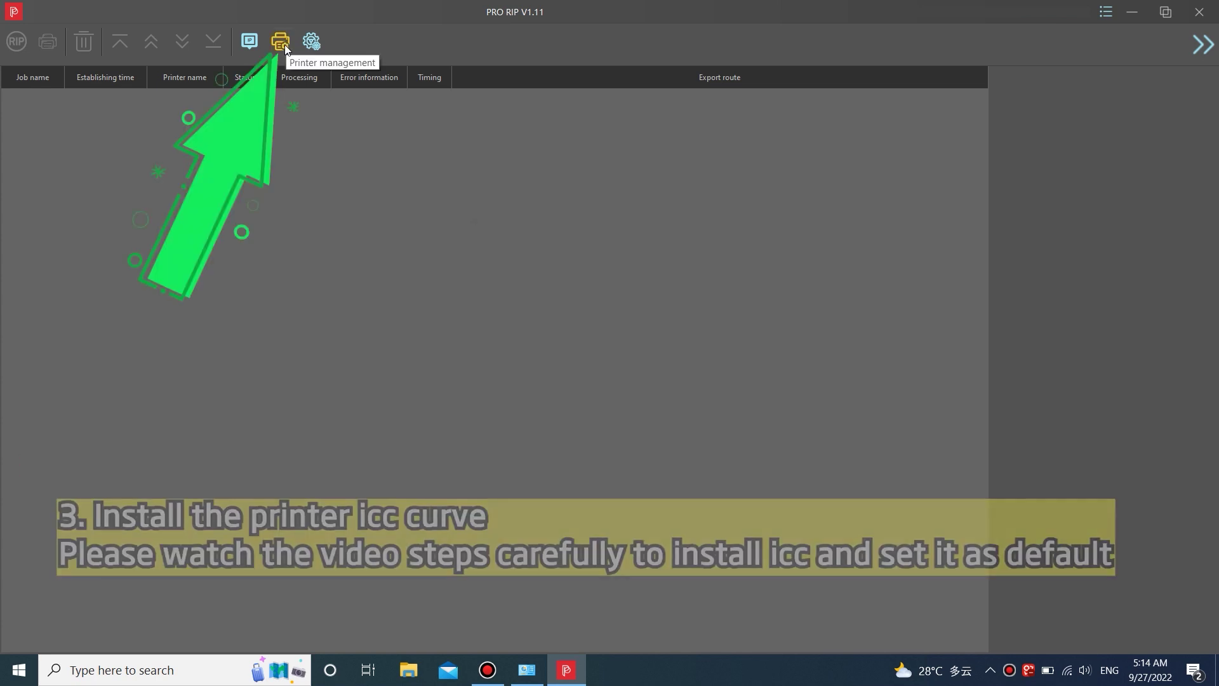
{"action": "left_click", "coordinate": [285, 43]}
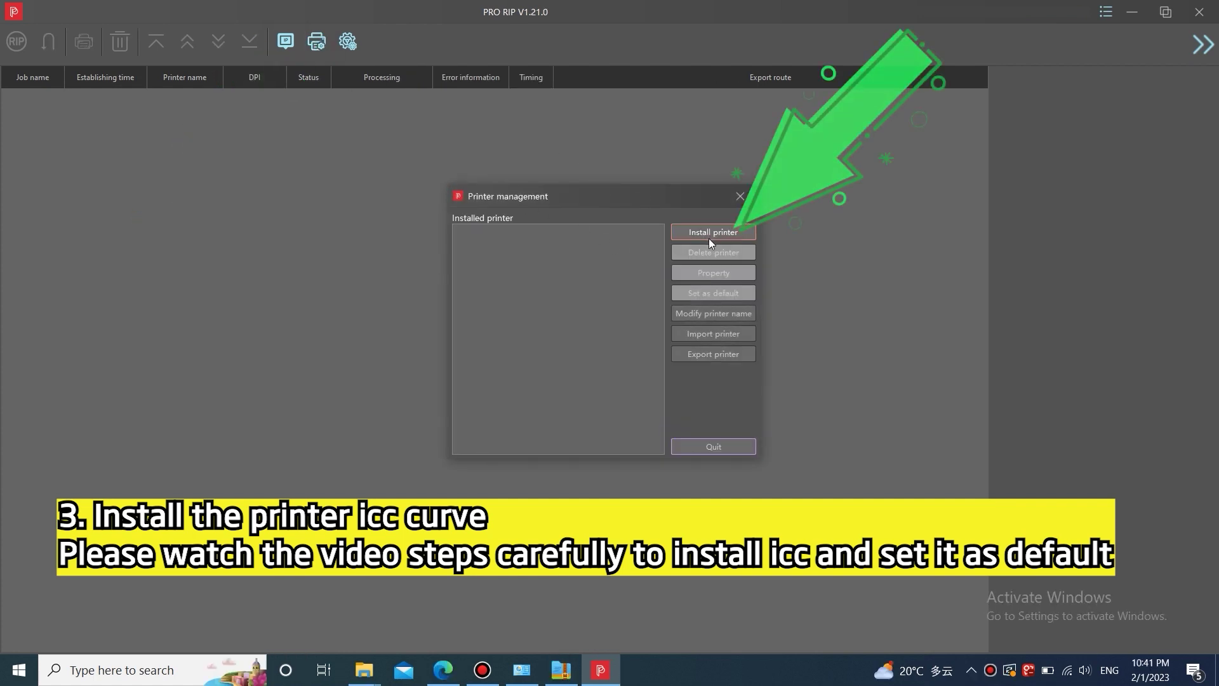
{"action": "left_click", "coordinate": [709, 233]}
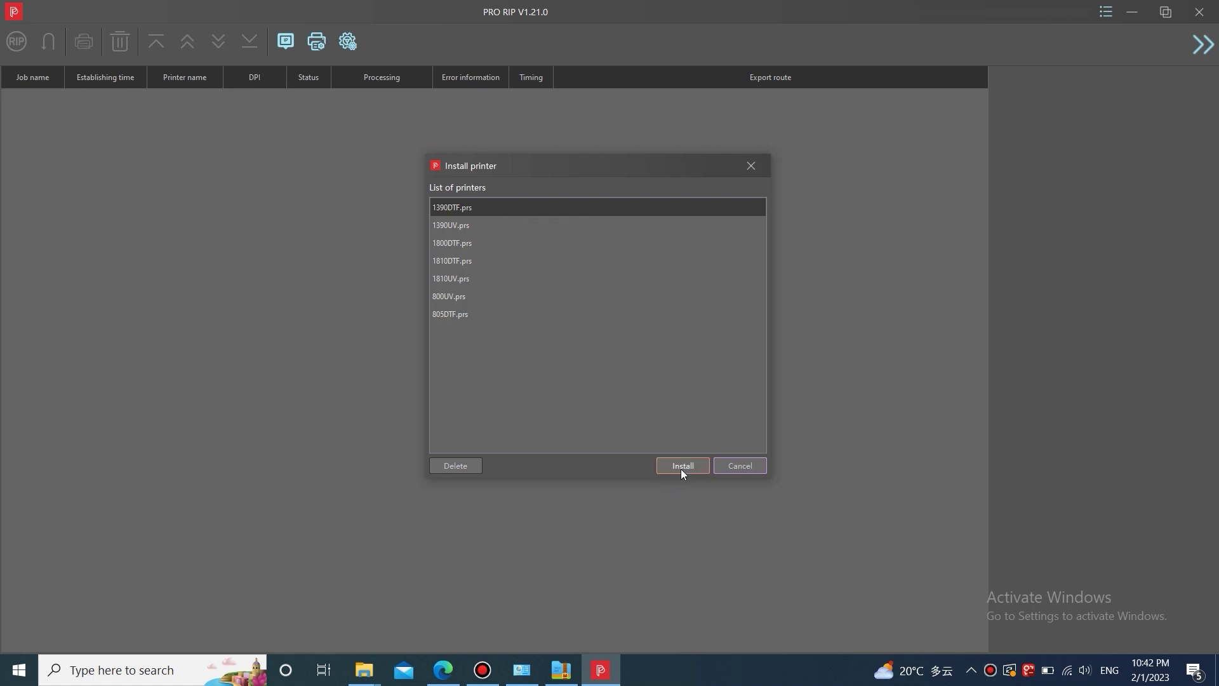
{"action": "left_click", "coordinate": [680, 468]}
{"action": "left_click", "coordinate": [729, 295]}
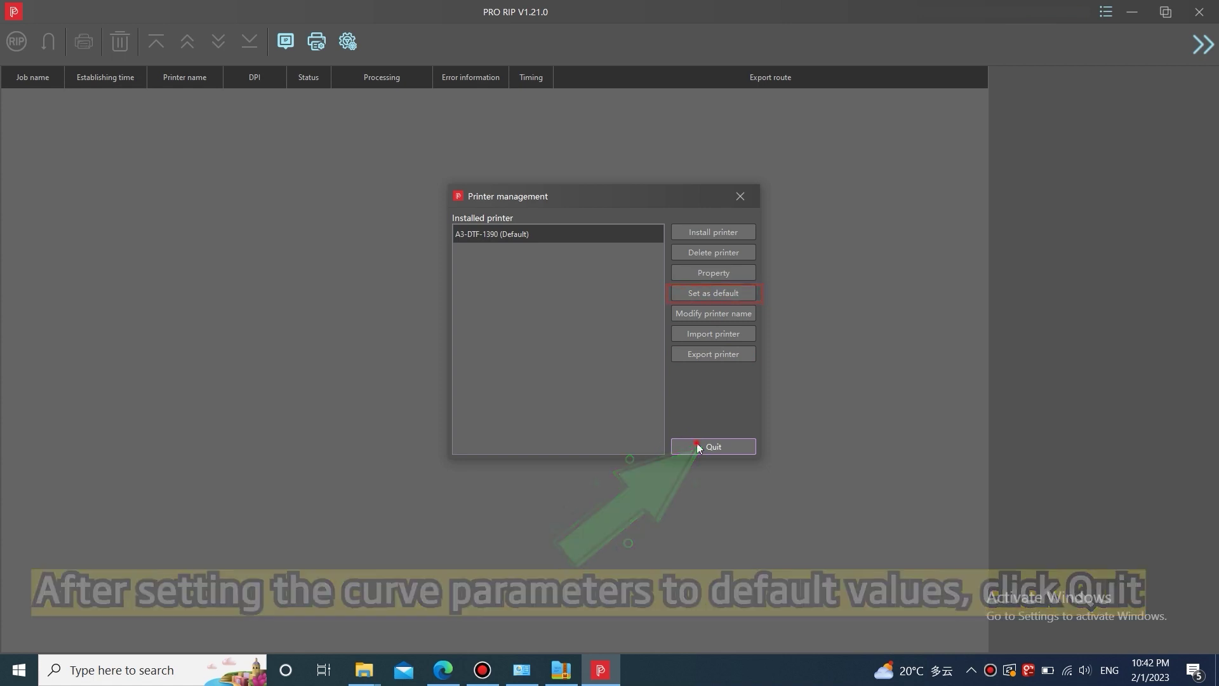
{"action": "left_click", "coordinate": [698, 448]}
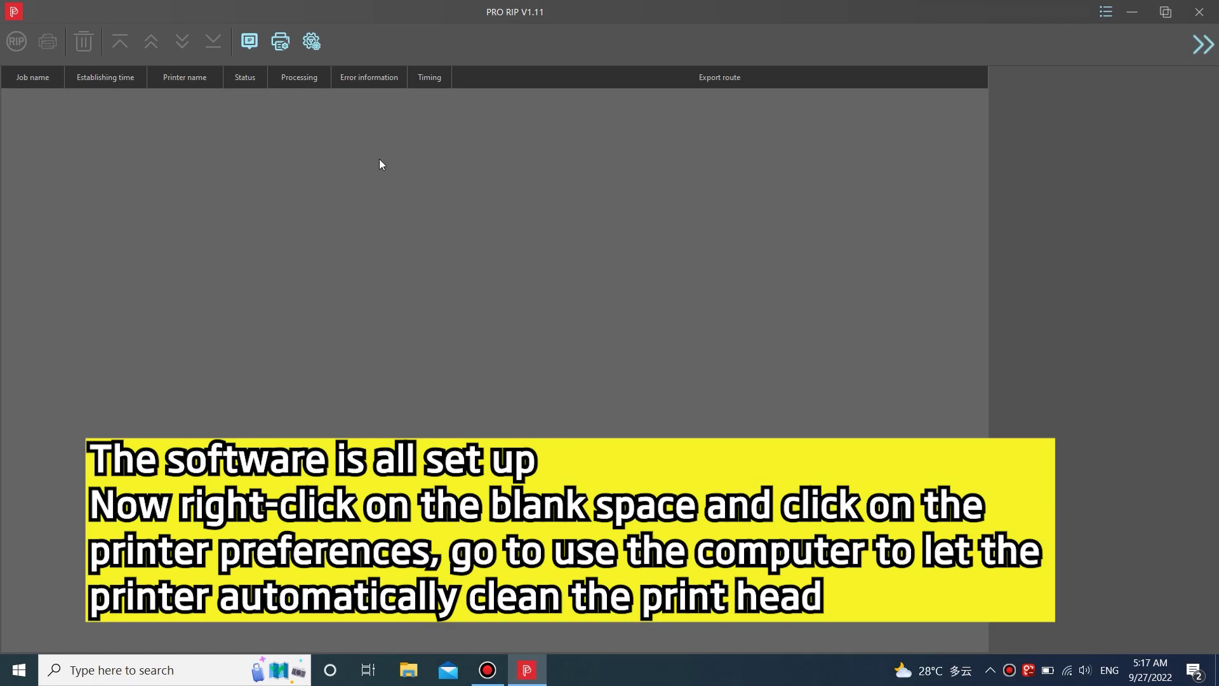
Step: Run Head Cleaning from the Maintenance tab of the EPSON Stylus Photo 1390 preferences
{"action": "right_click", "coordinate": [379, 164]}
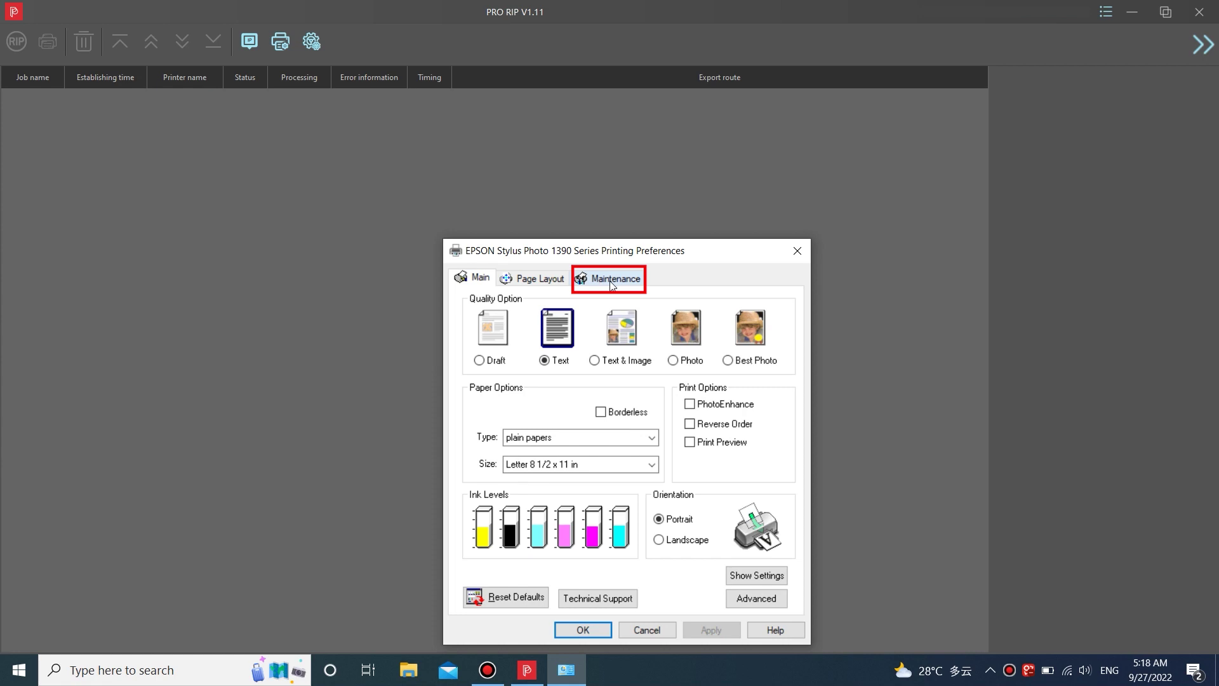
{"action": "left_click", "coordinate": [612, 283]}
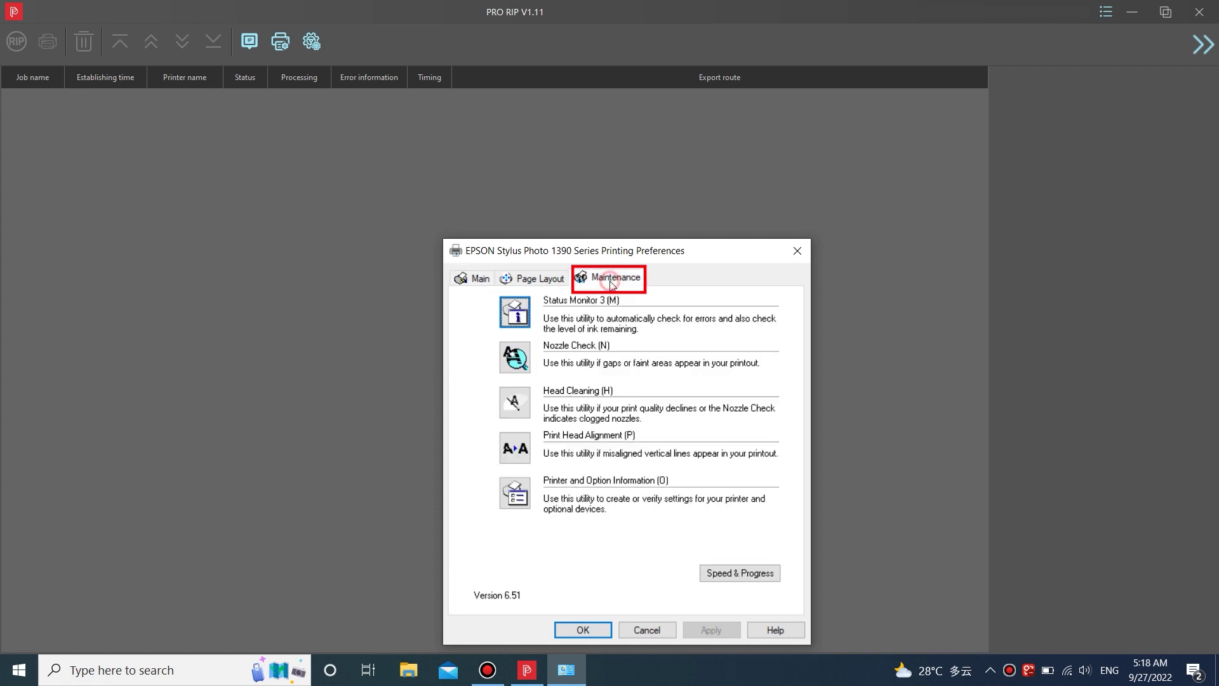
{"action": "left_click", "coordinate": [521, 407]}
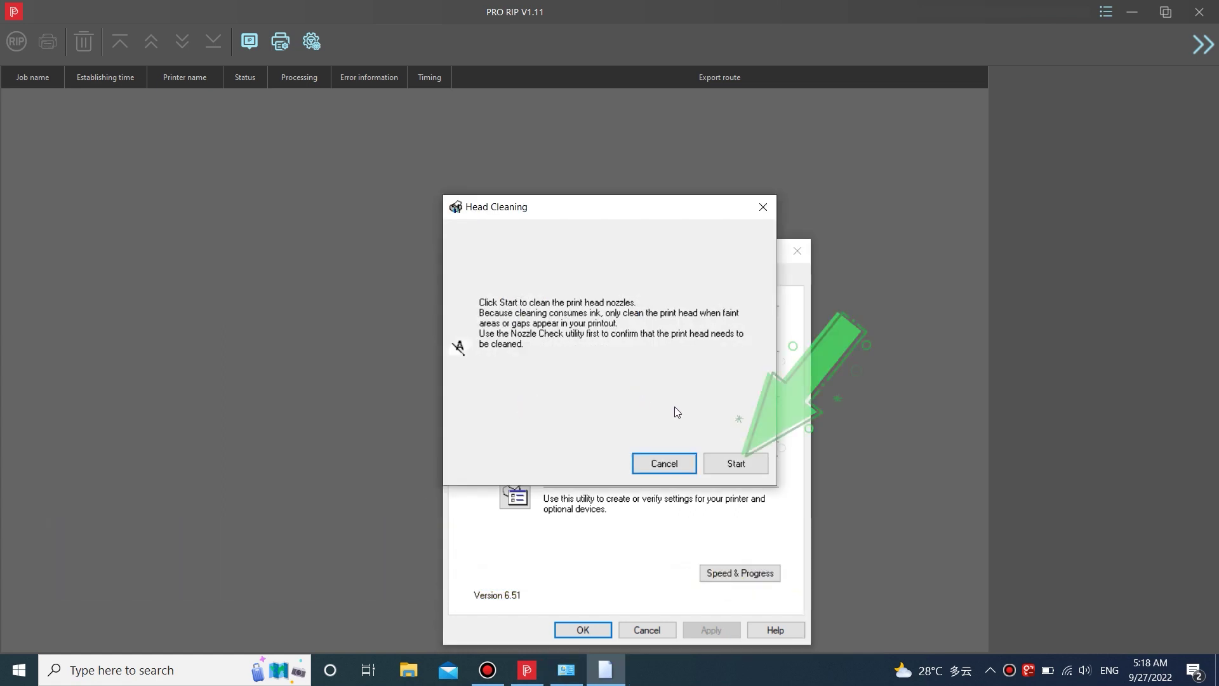
{"action": "left_click", "coordinate": [737, 464]}
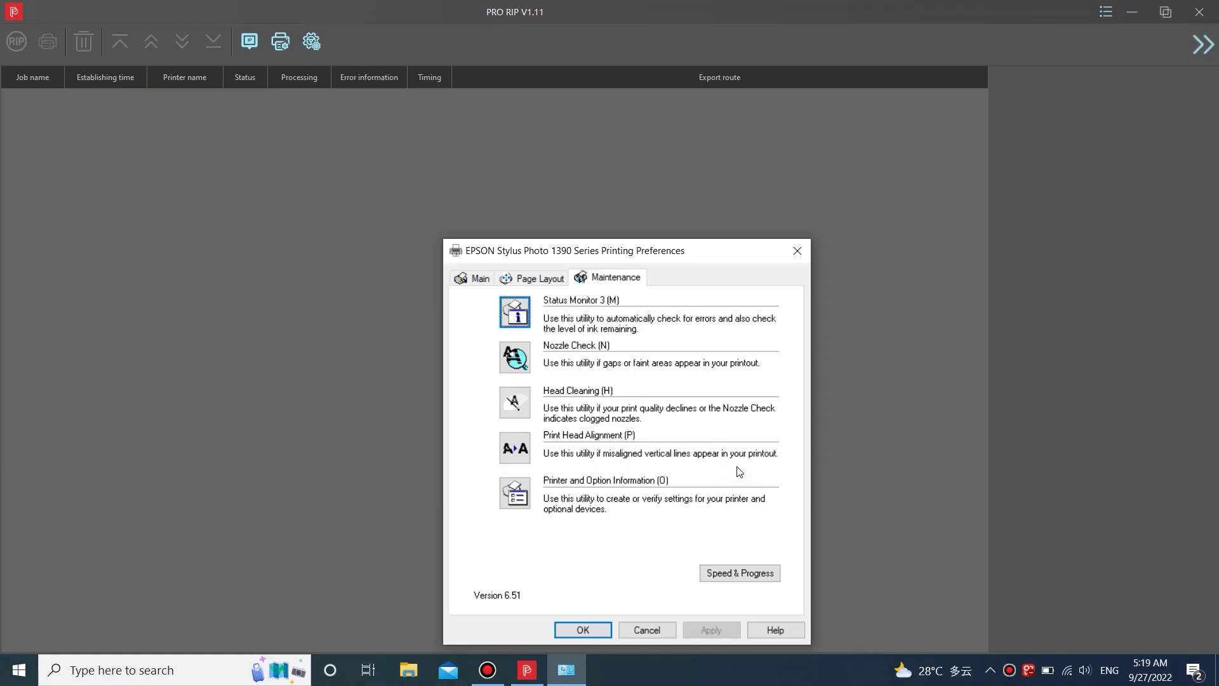
Step: Print the nozzle check pattern from the Maintenance tab
{"action": "left_click", "coordinate": [515, 356]}
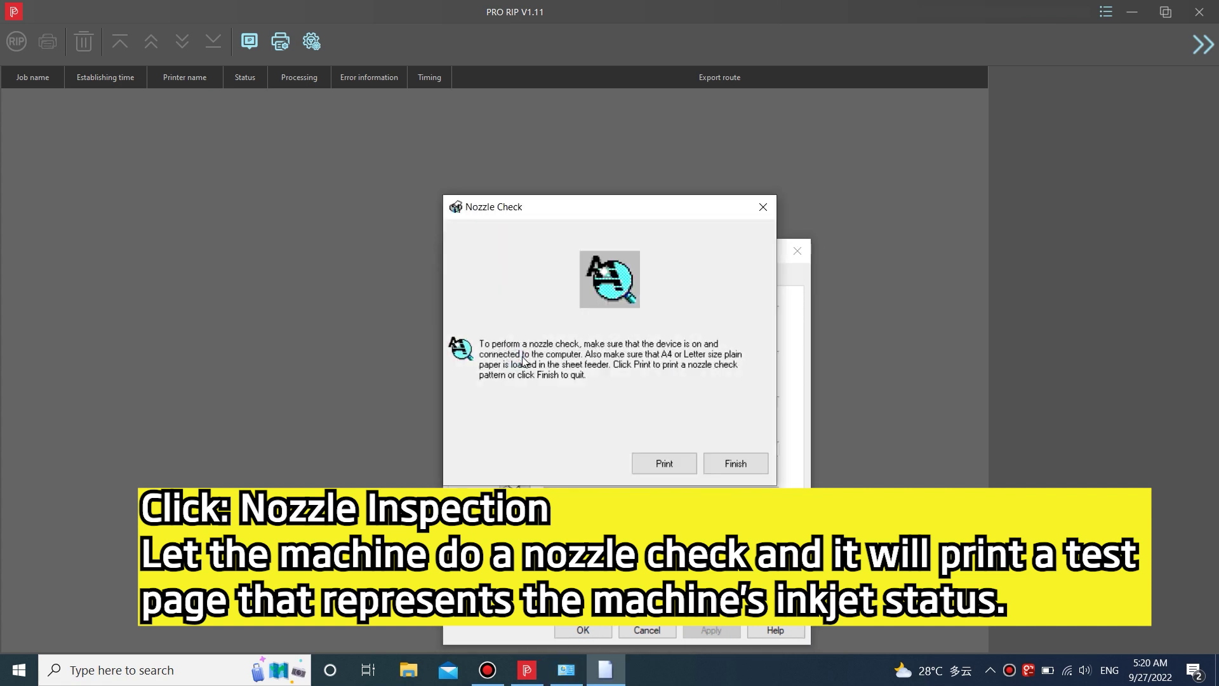
{"action": "left_click", "coordinate": [665, 464]}
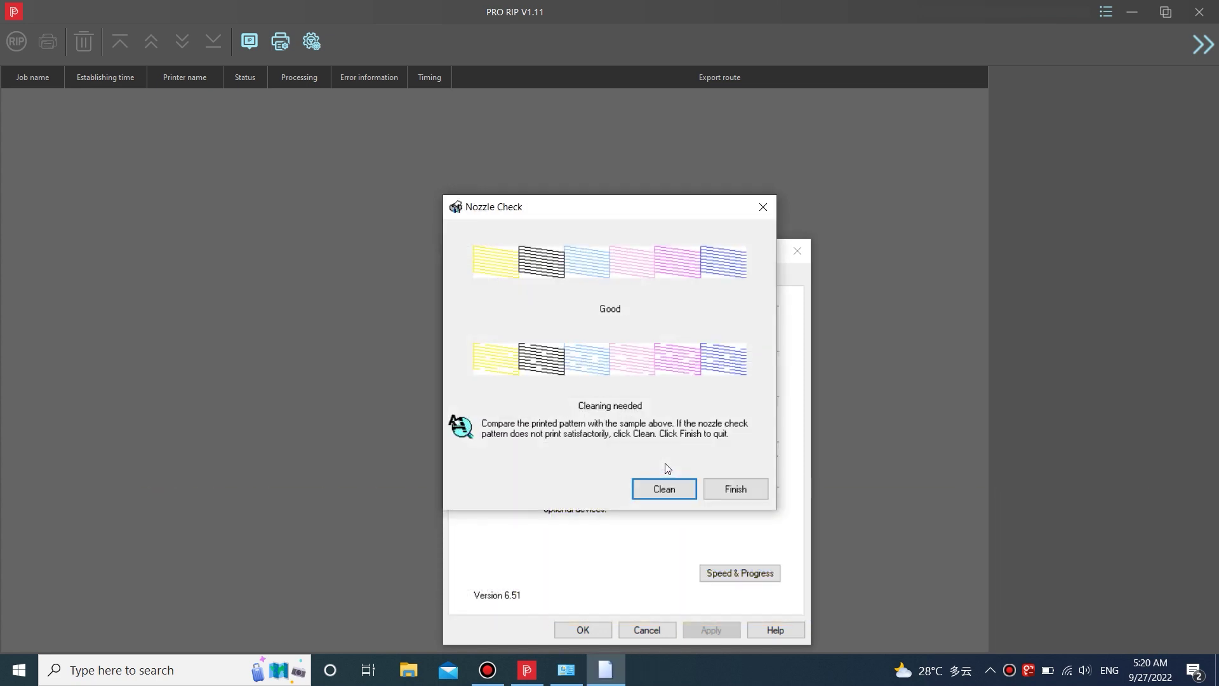